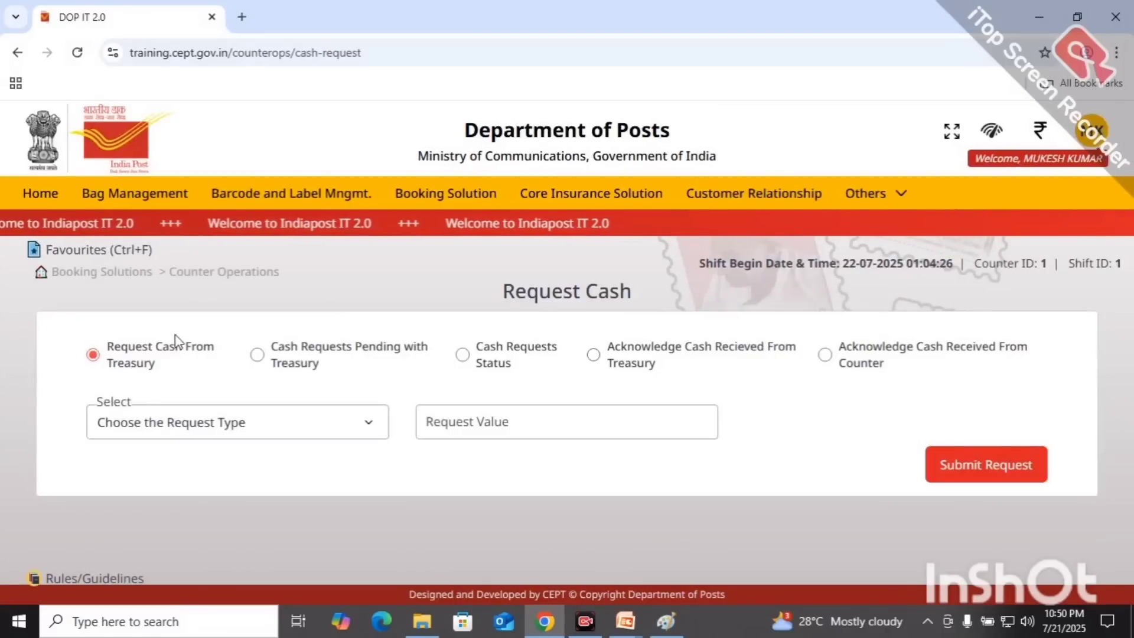
# Step: Submit a request to the treasury of type Cash with a request value of 100
pyautogui.click(156, 424)
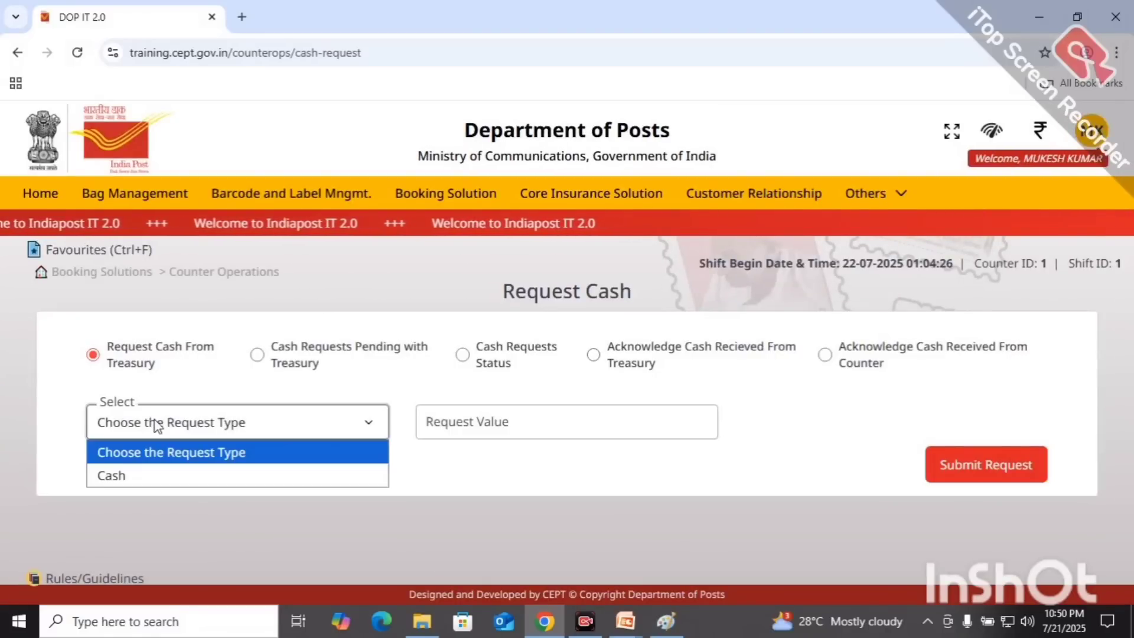
pyautogui.click(146, 471)
pyautogui.click(446, 421)
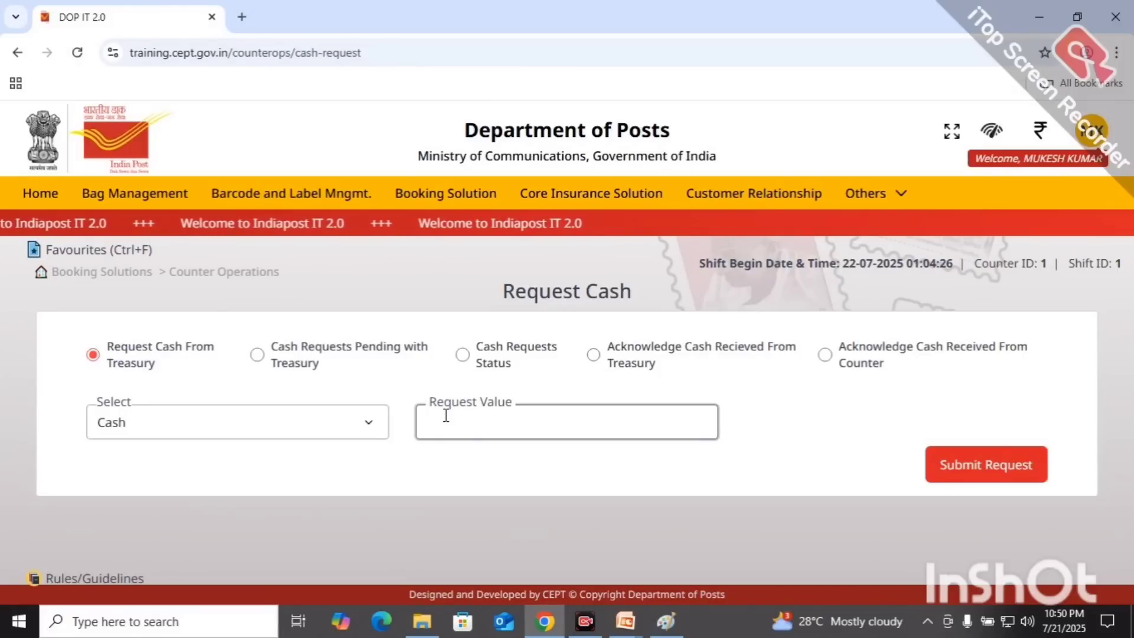
pyautogui.write('100')
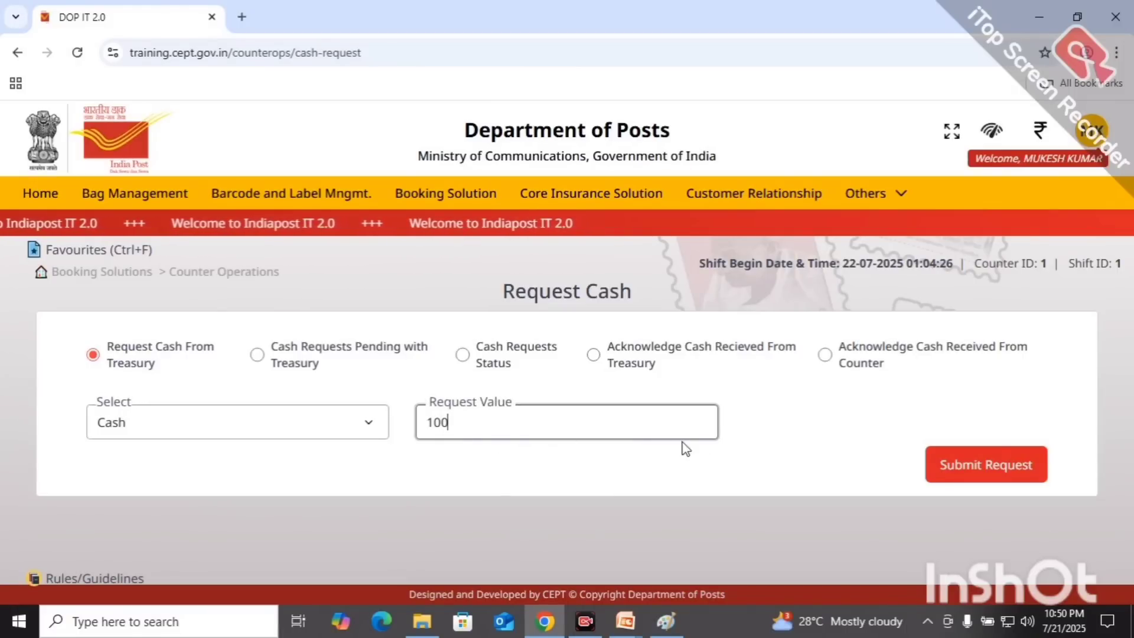
pyautogui.click(995, 465)
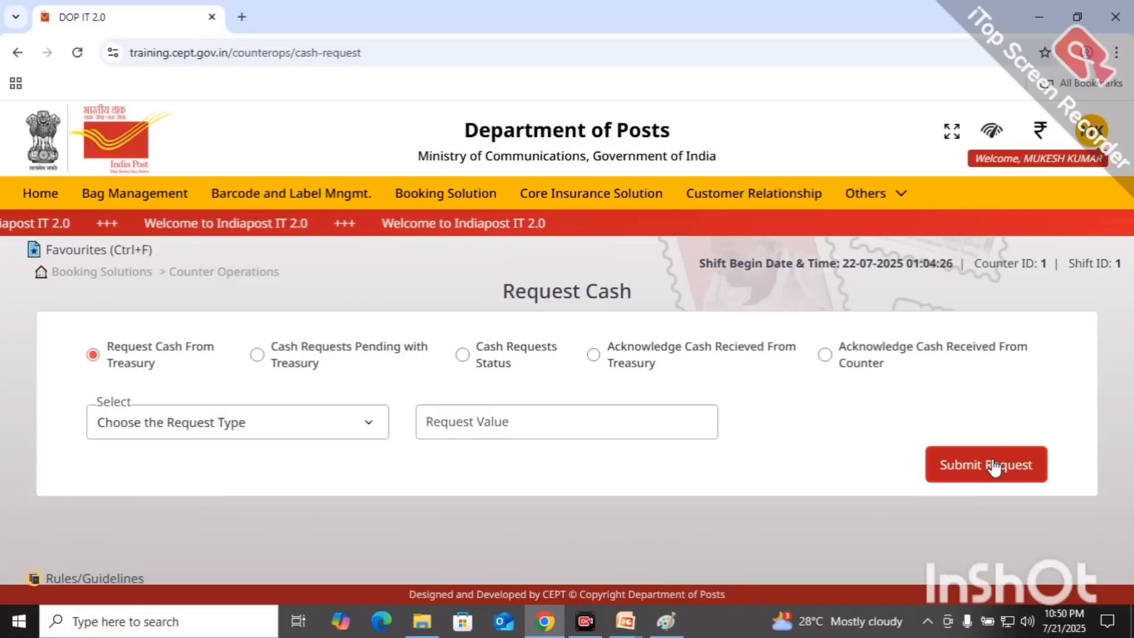
# Step: Open the pending cash transactions in the Treasury module and start processing the counter's request for 100
pyautogui.click(898, 195)
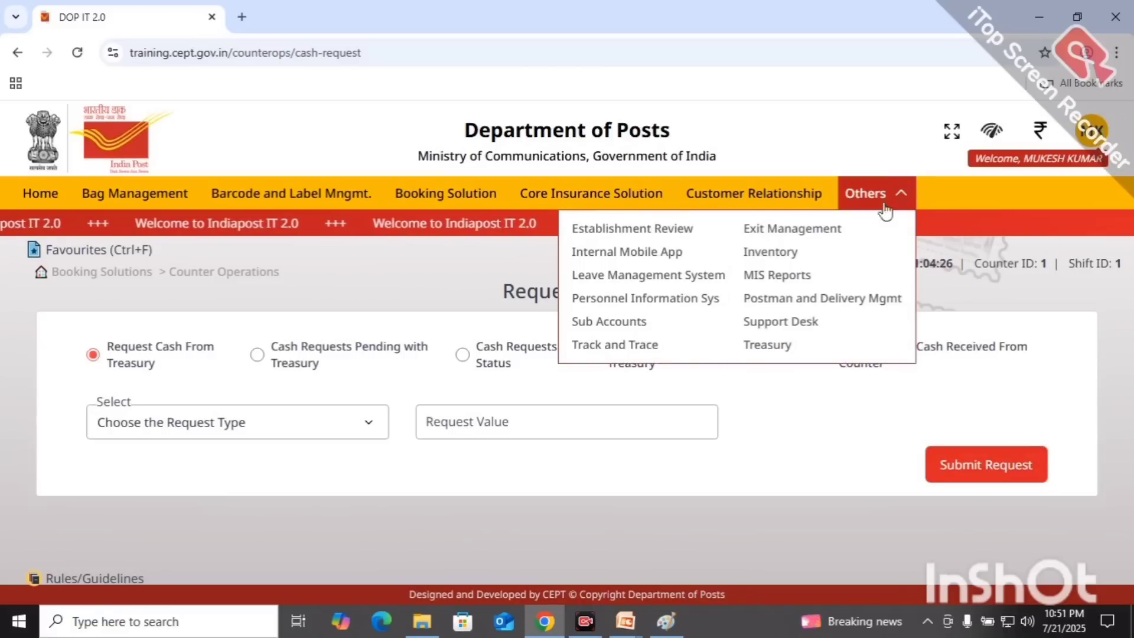
pyautogui.click(775, 348)
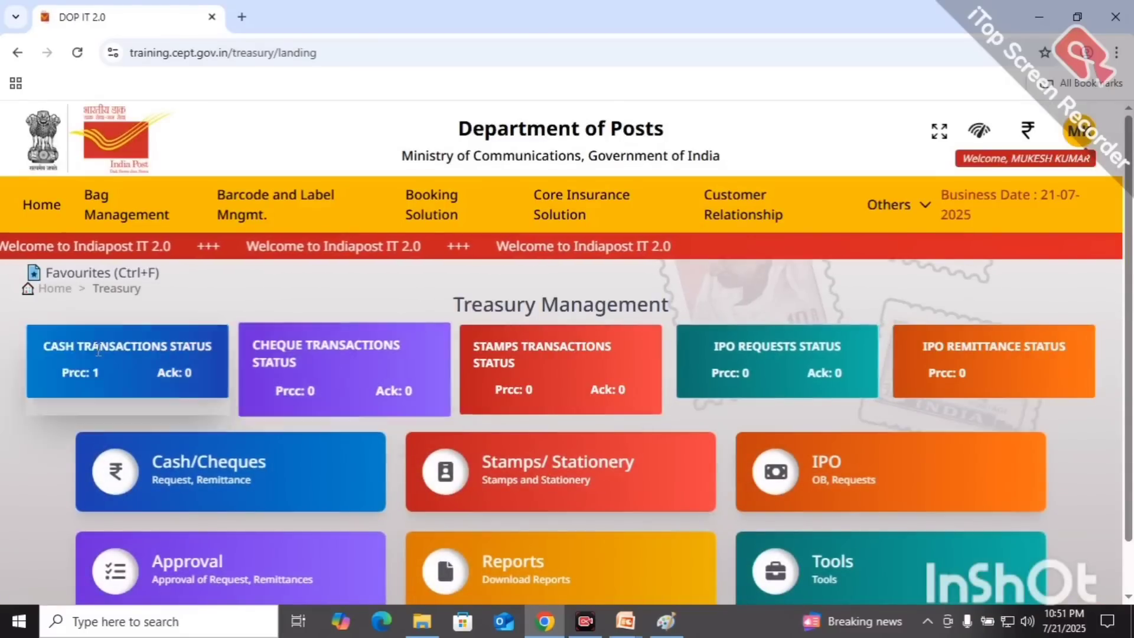
pyautogui.click(75, 385)
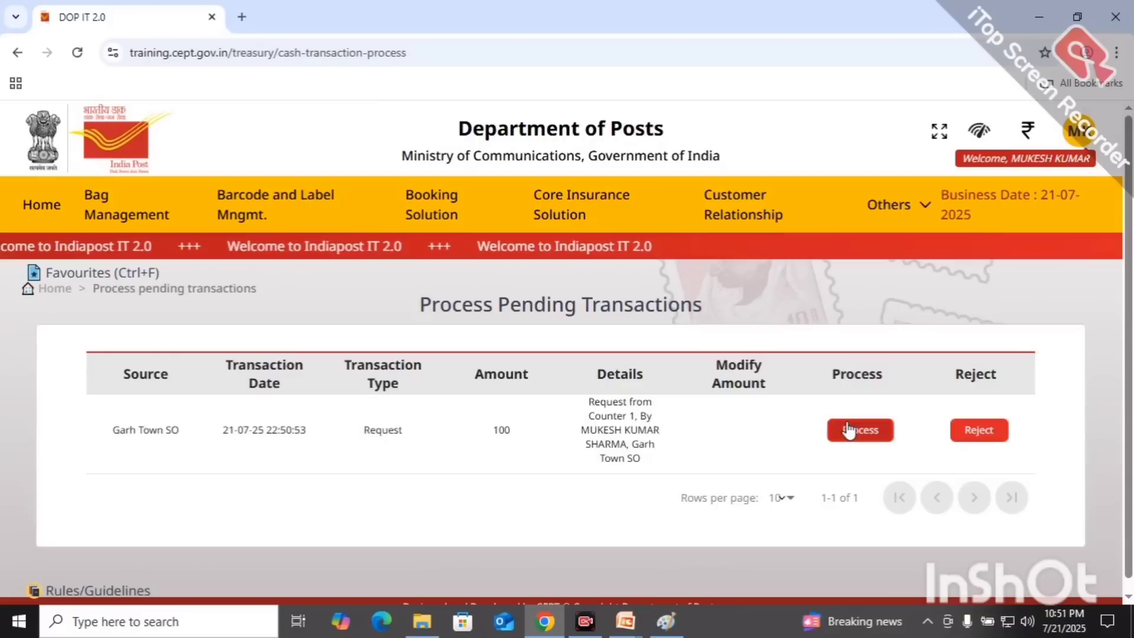
pyautogui.click(849, 431)
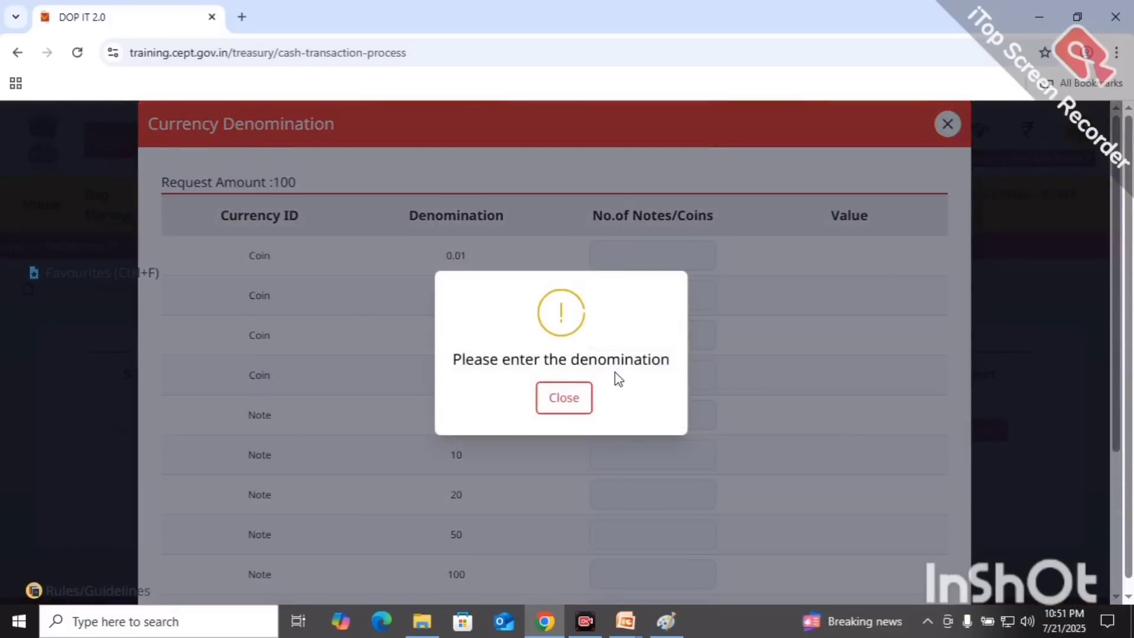
pyautogui.click(565, 400)
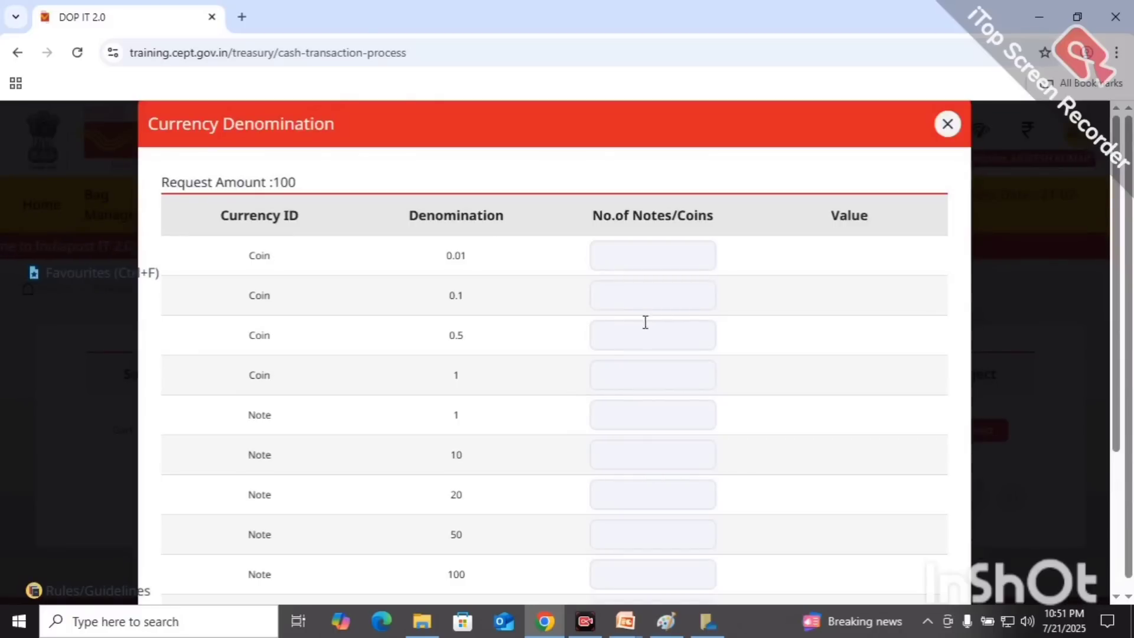
# Step: Enter 100 coins of denomination 1 for the request, submit the denominations and confirm processing the transaction
pyautogui.click(628, 370)
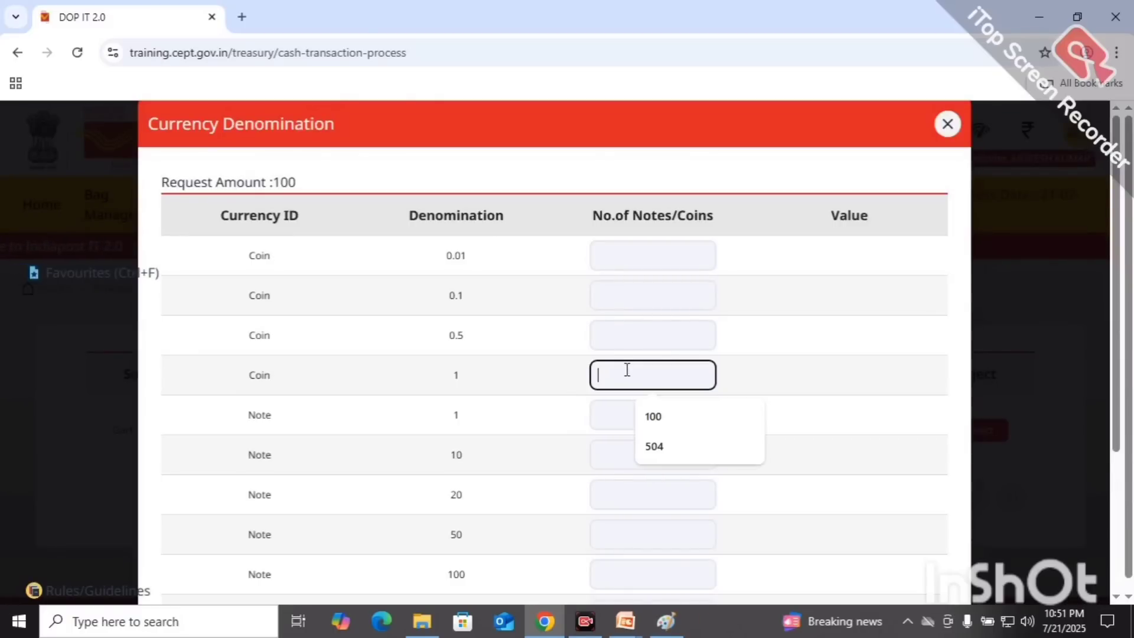
pyautogui.write('100')
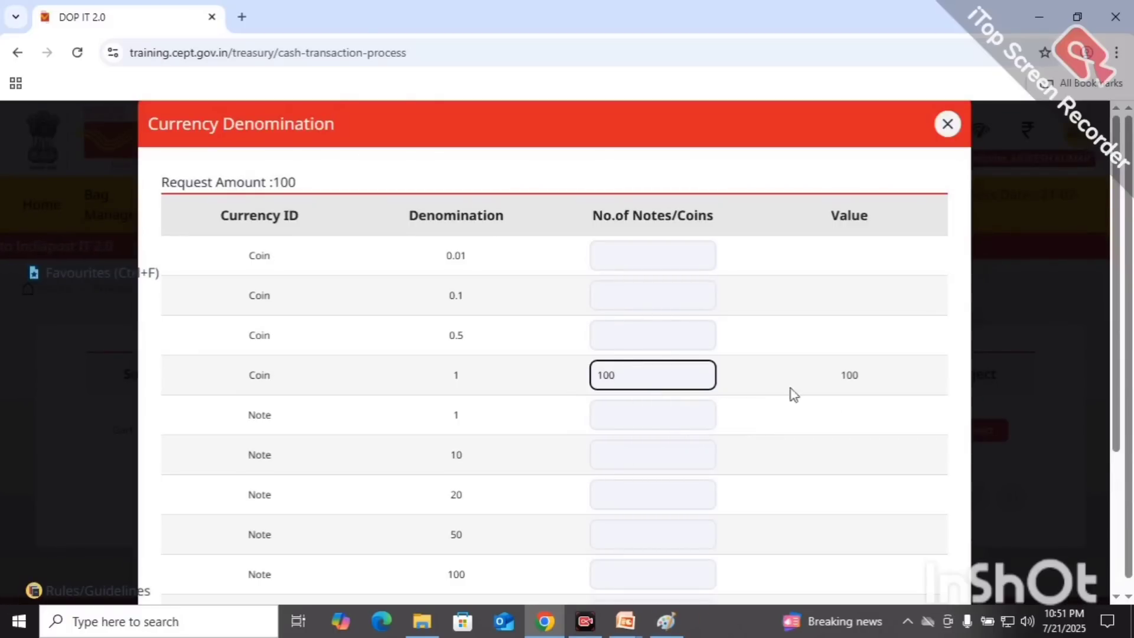
pyautogui.scroll(-4, 1116, 517)
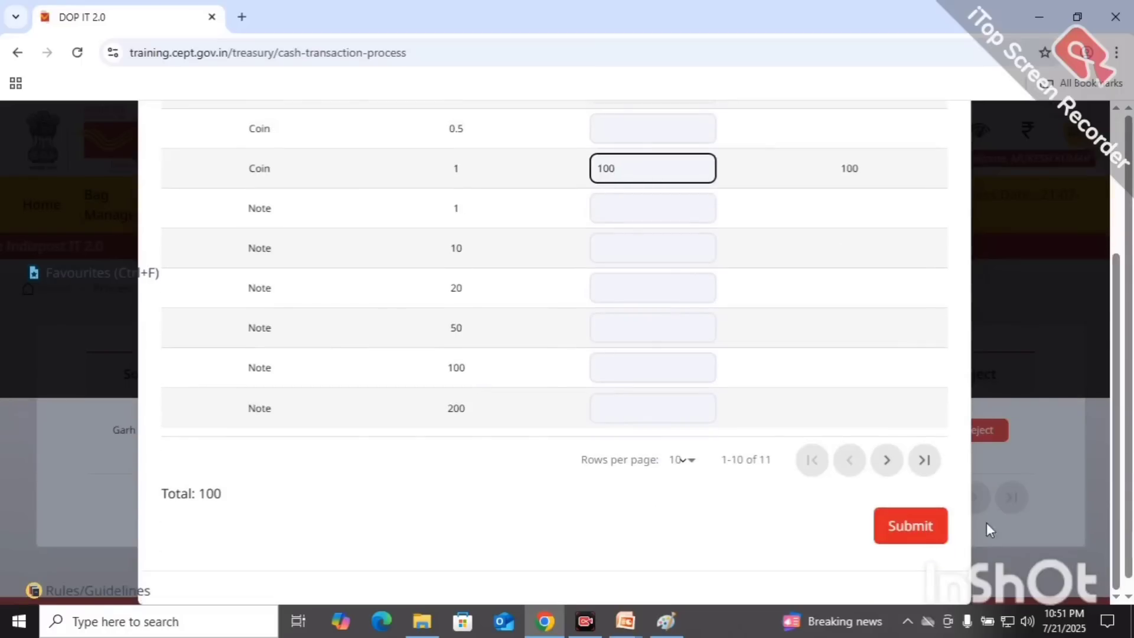
pyautogui.click(942, 528)
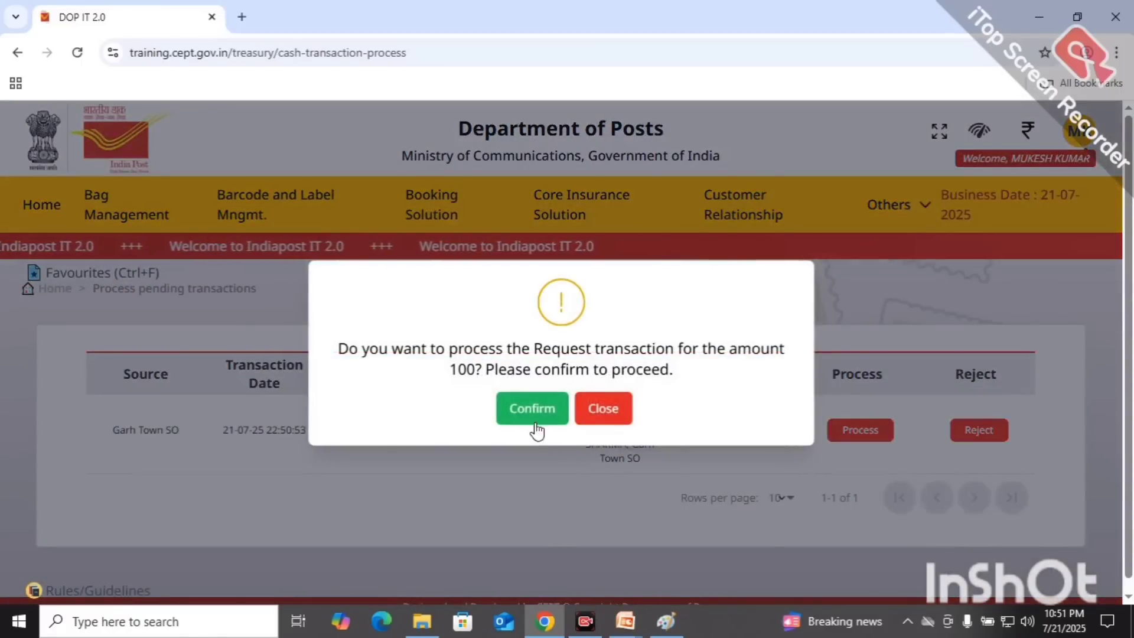
pyautogui.click(532, 415)
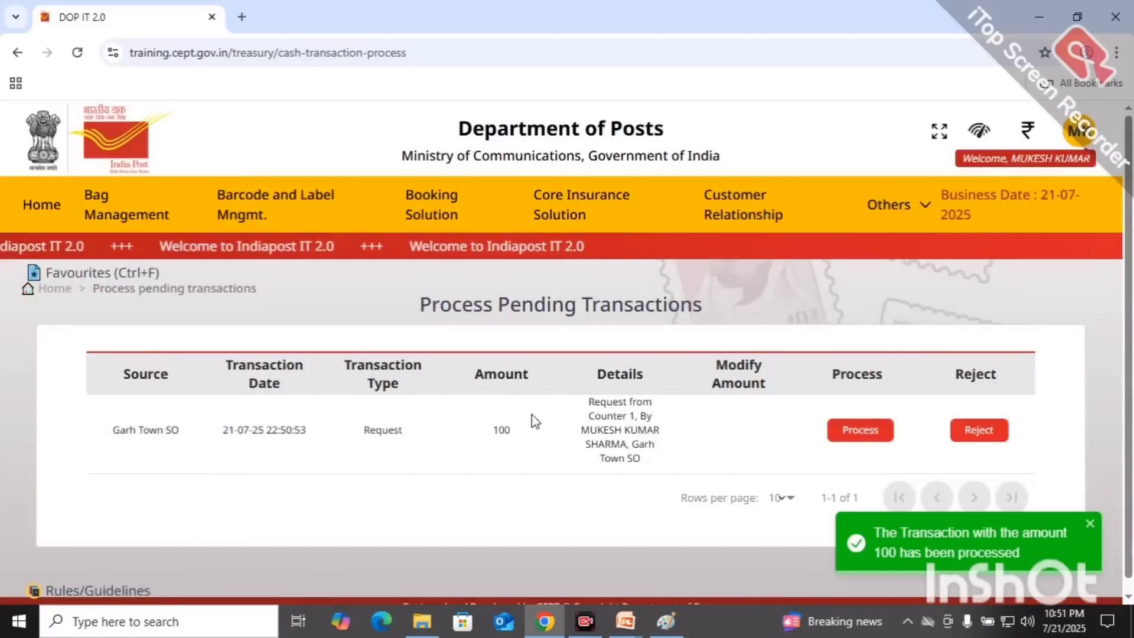
# Step: Return to Request Cash in Counter Operations and acknowledge the 100 in cash received from the treasury
pyautogui.click(460, 211)
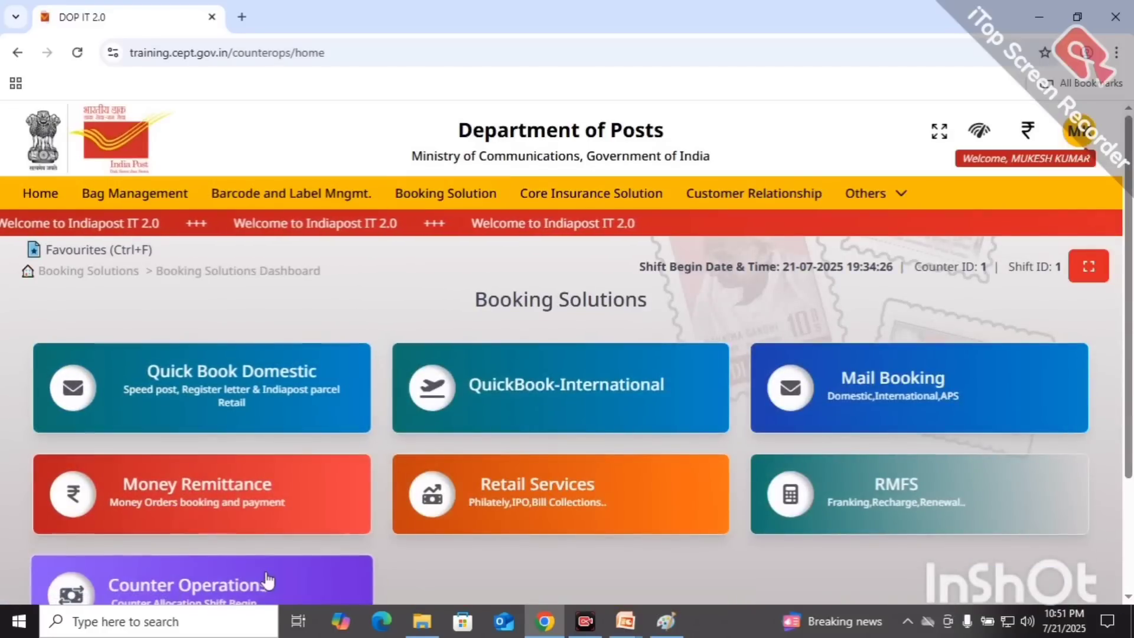
pyautogui.click(266, 583)
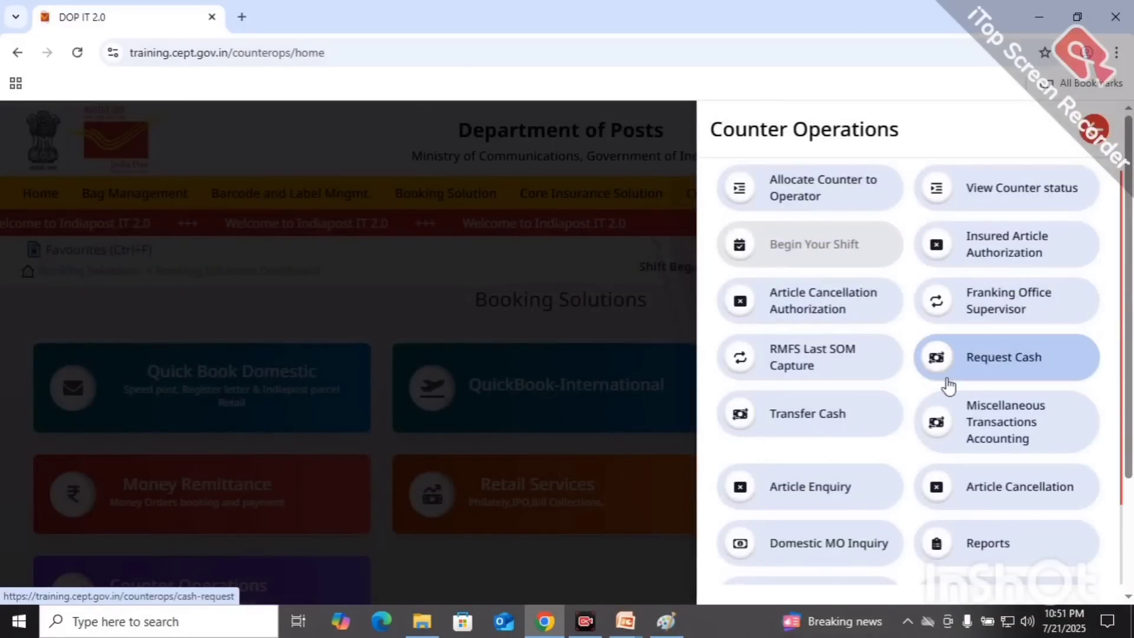
pyautogui.click(990, 363)
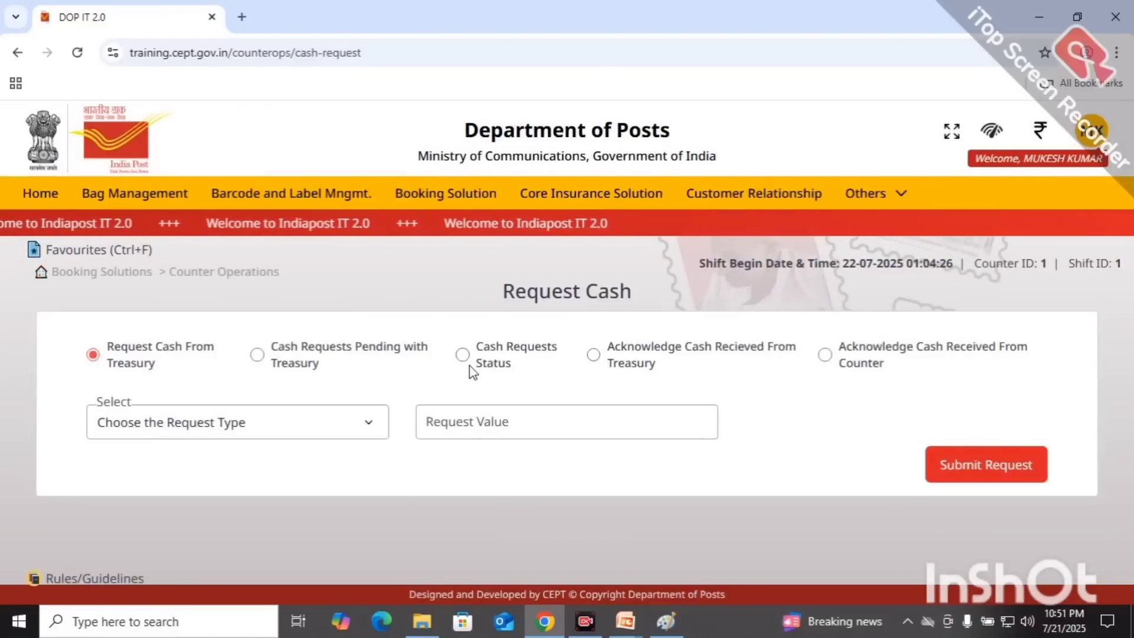
pyautogui.click(593, 355)
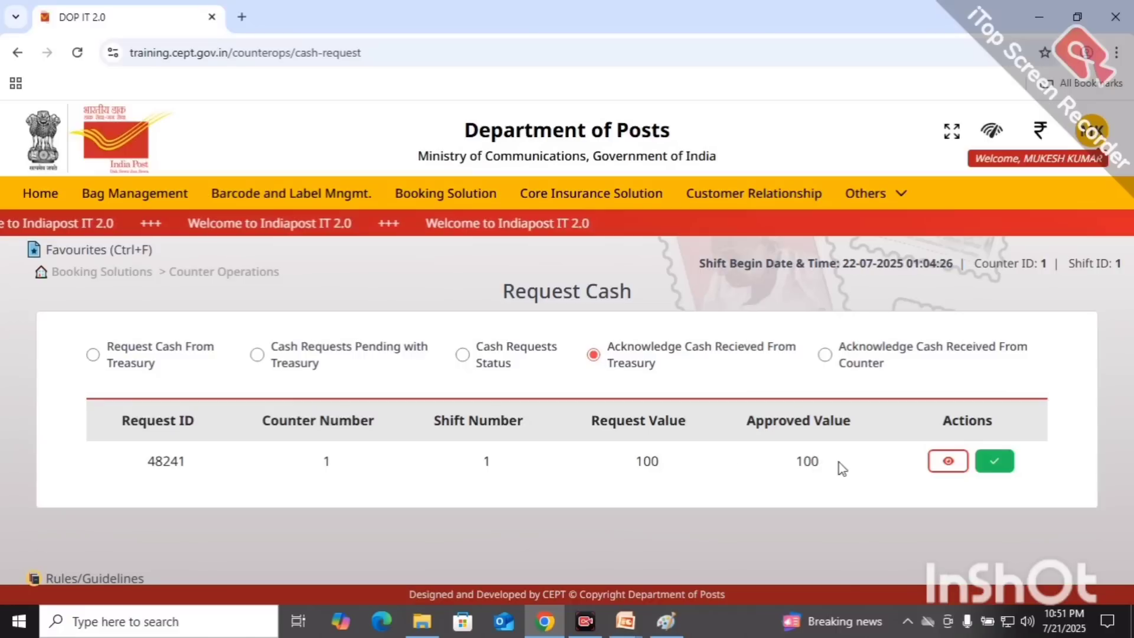
pyautogui.click(1004, 470)
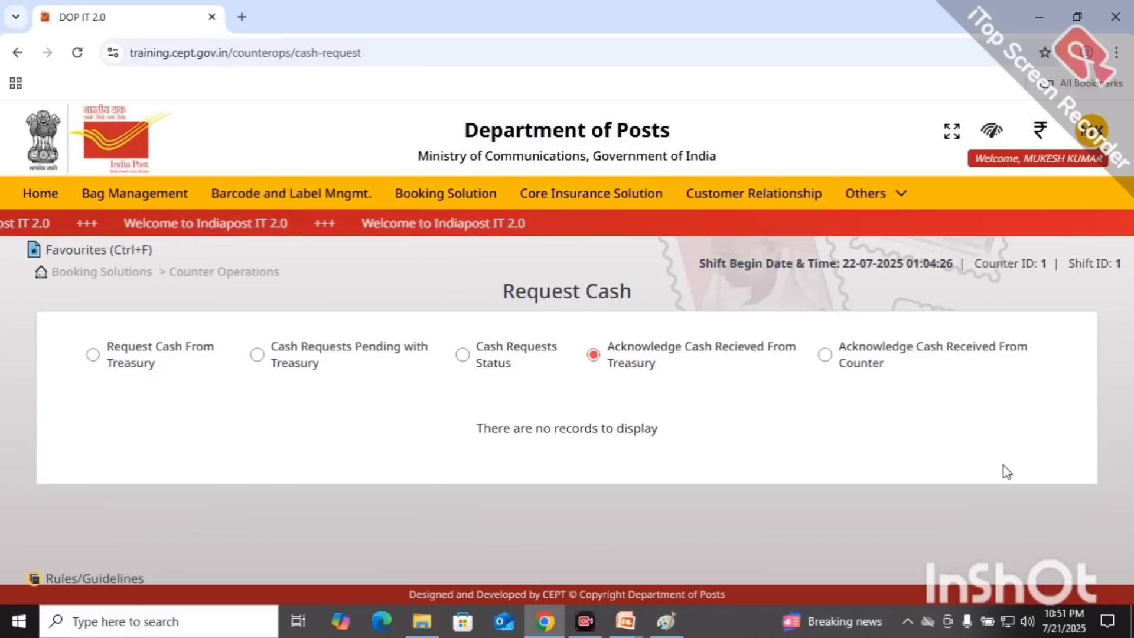
# Step: Open Miscellaneous Transactions Accounting from Counter Operations and review the available payment descriptions and the amount field
pyautogui.click(413, 194)
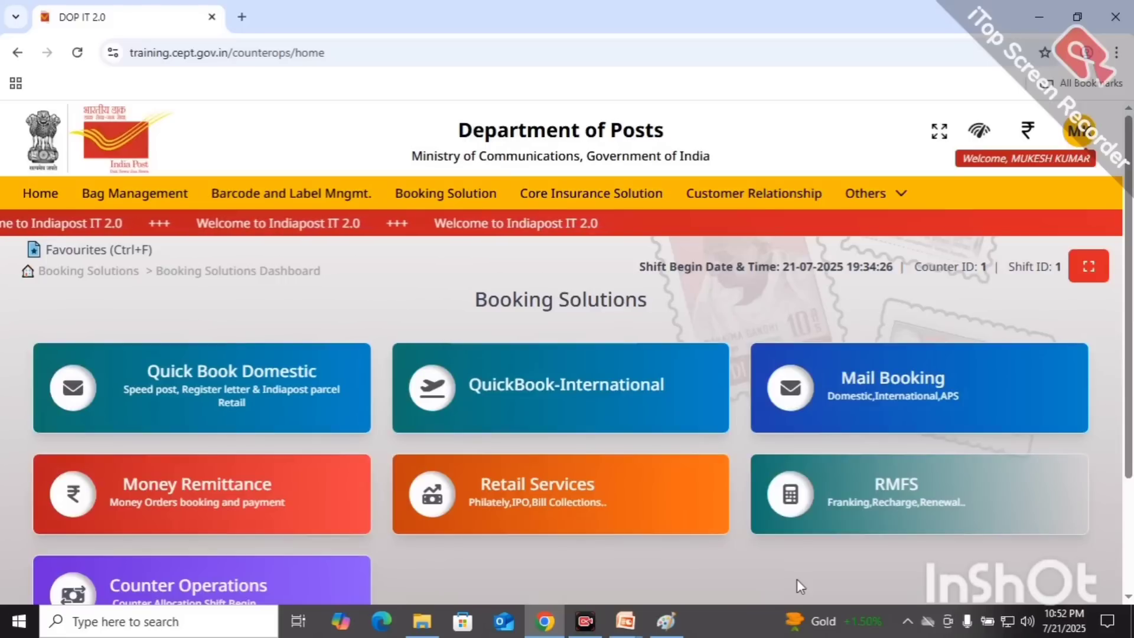
pyautogui.click(310, 584)
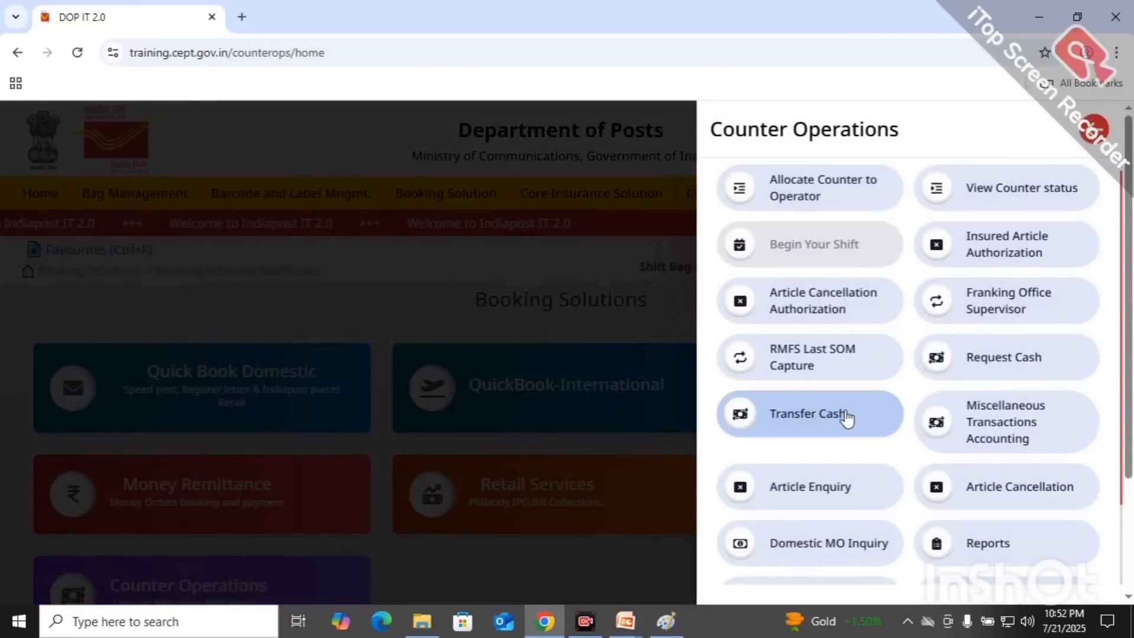
pyautogui.click(1024, 431)
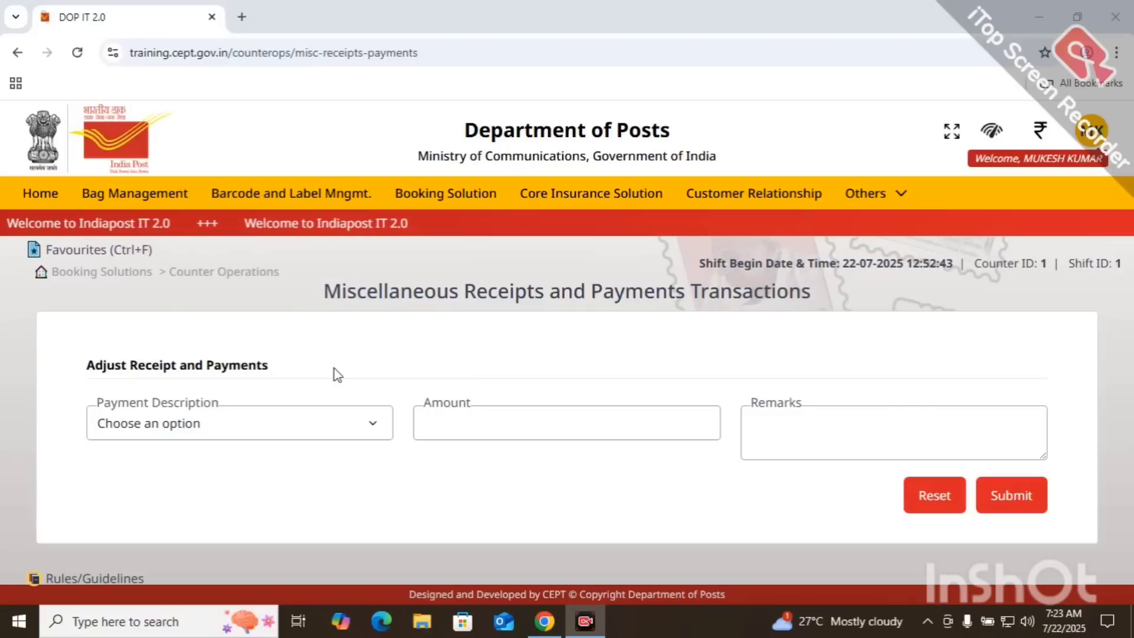
pyautogui.click(313, 429)
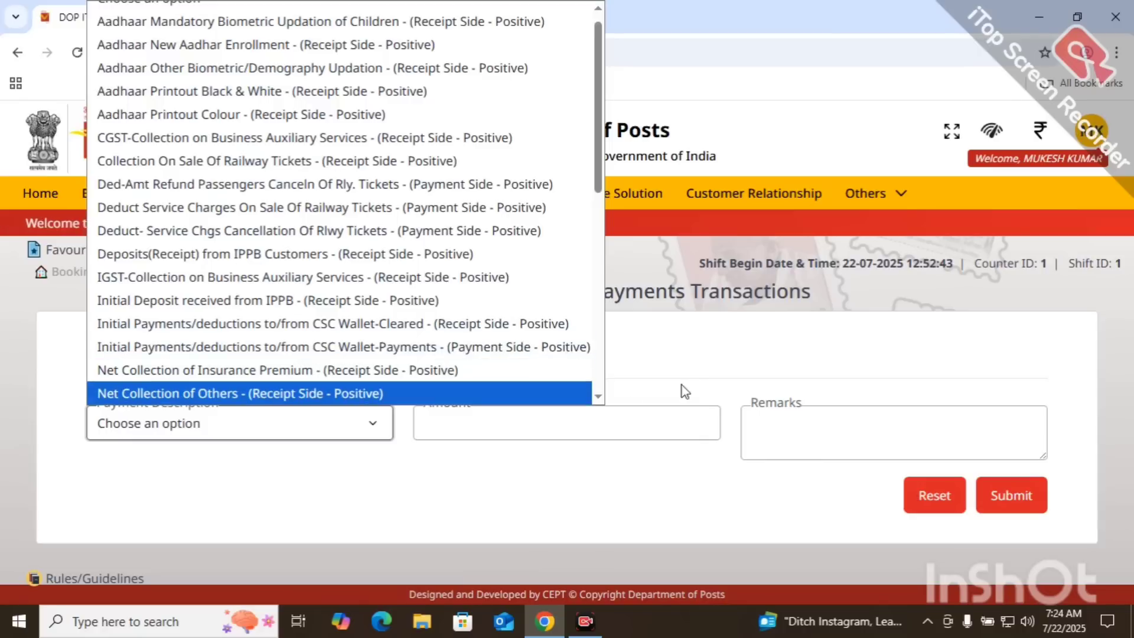
pyautogui.click(647, 369)
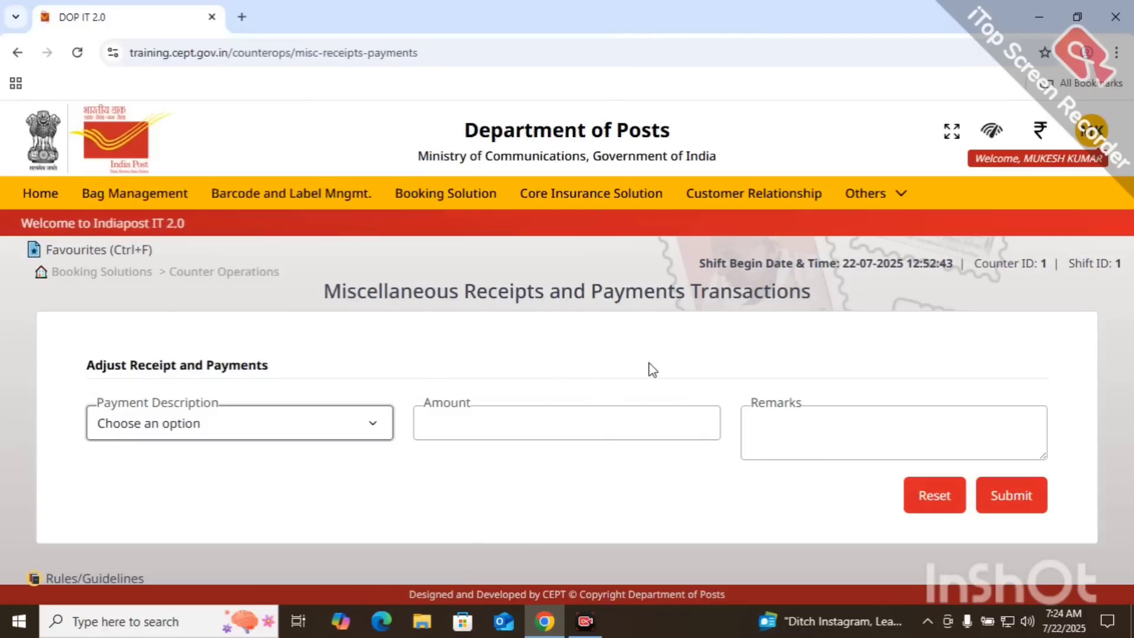
pyautogui.click(580, 416)
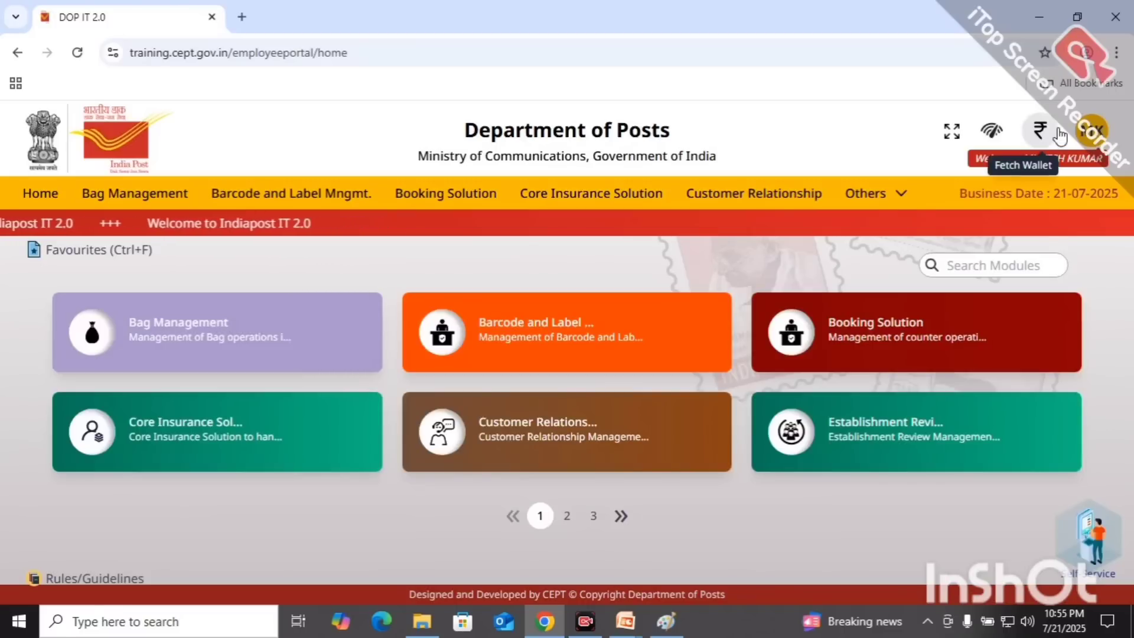
# Step: Fetch the wallet and check the balance breakdown by module
pyautogui.click(1059, 134)
pyautogui.moveTo(1049, 140)
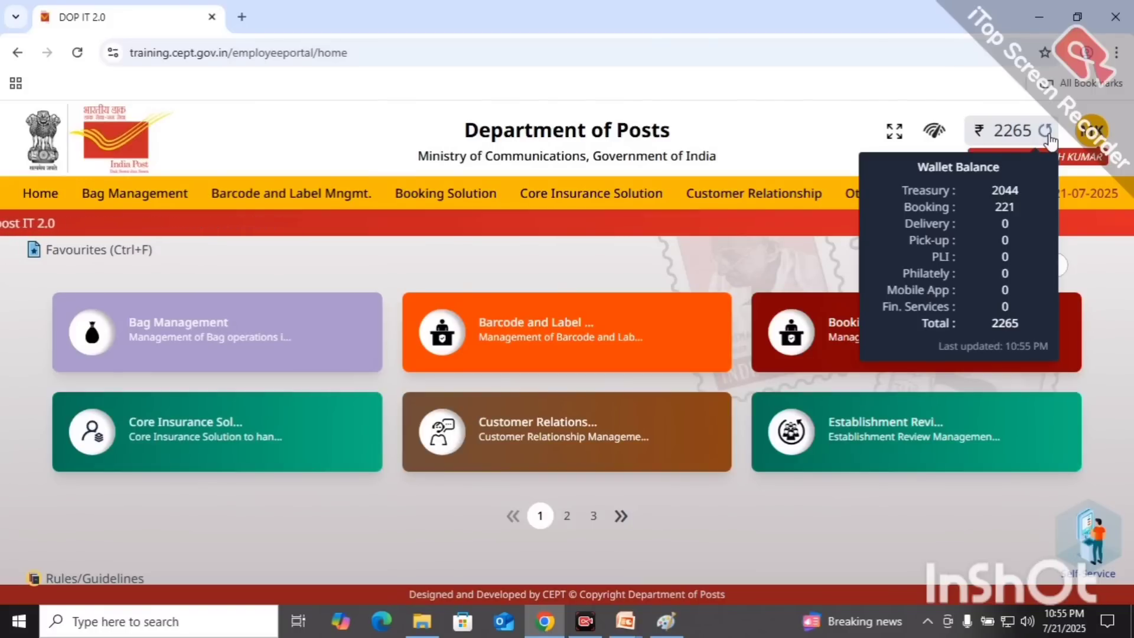
# Step: Open Transfer Cash in Counter Operations and set up a Counter to Treasury transfer with a value of 221
pyautogui.click(444, 202)
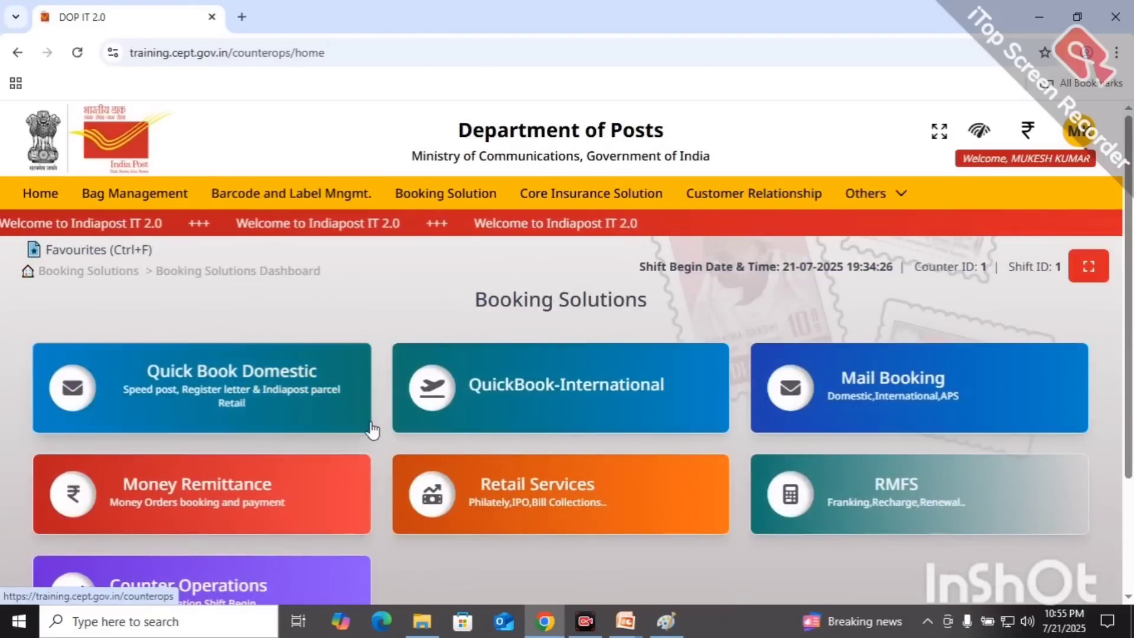
pyautogui.click(302, 588)
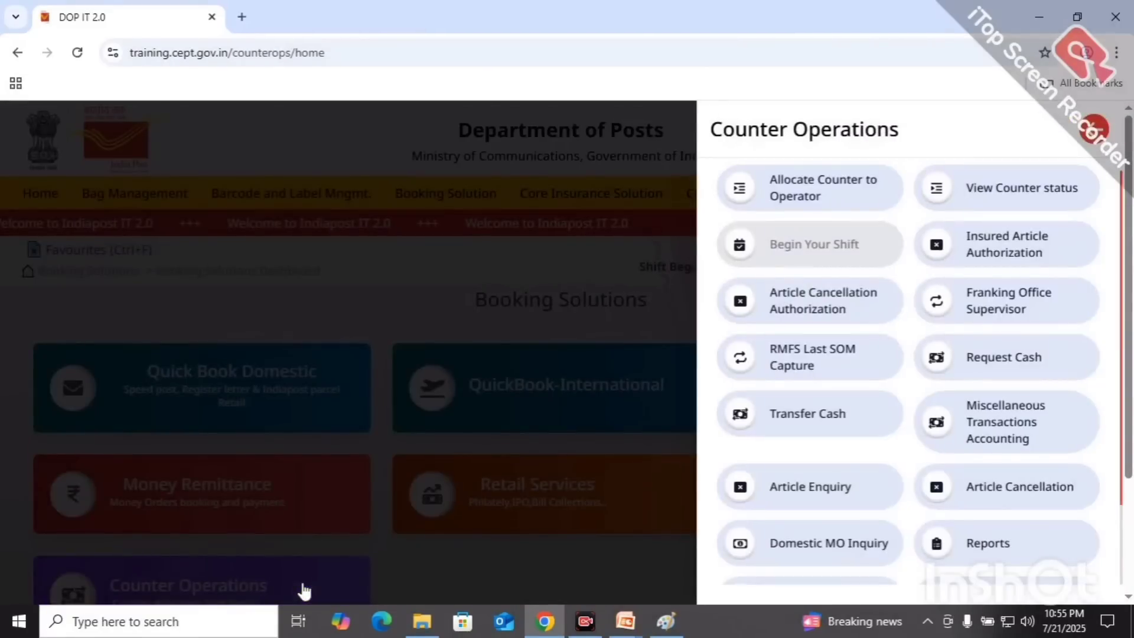
pyautogui.click(808, 417)
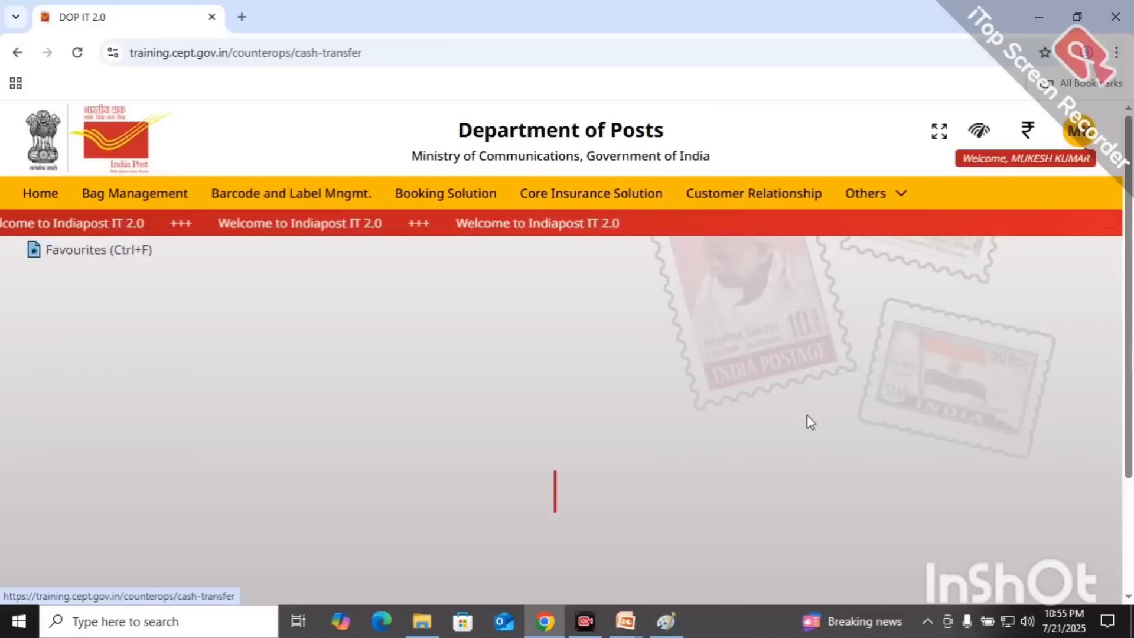
pyautogui.click(303, 405)
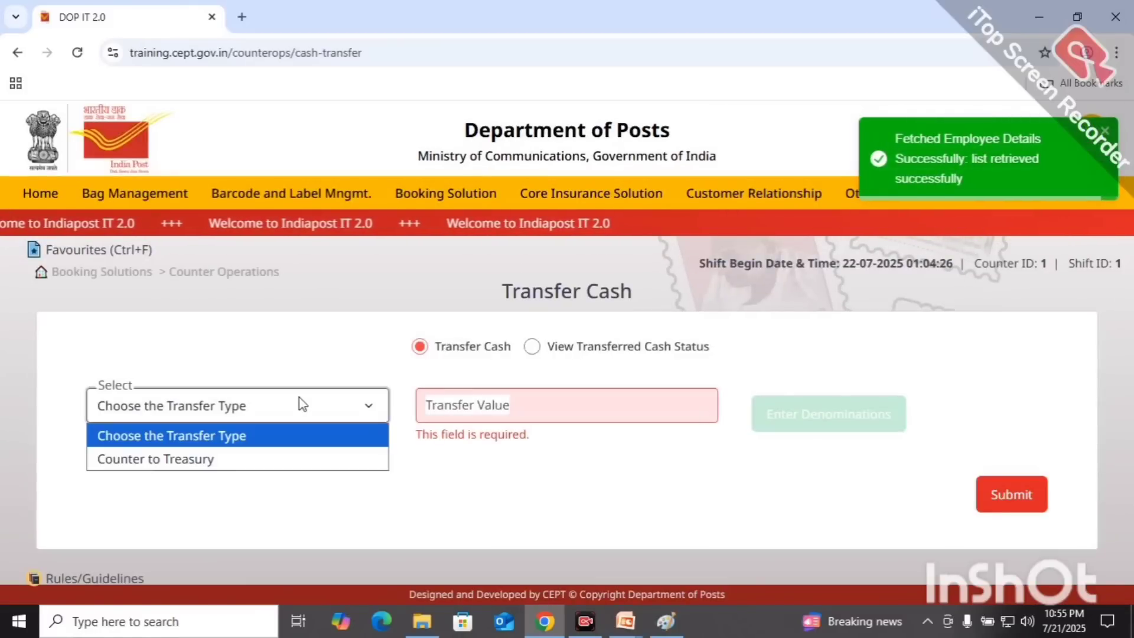
pyautogui.click(208, 460)
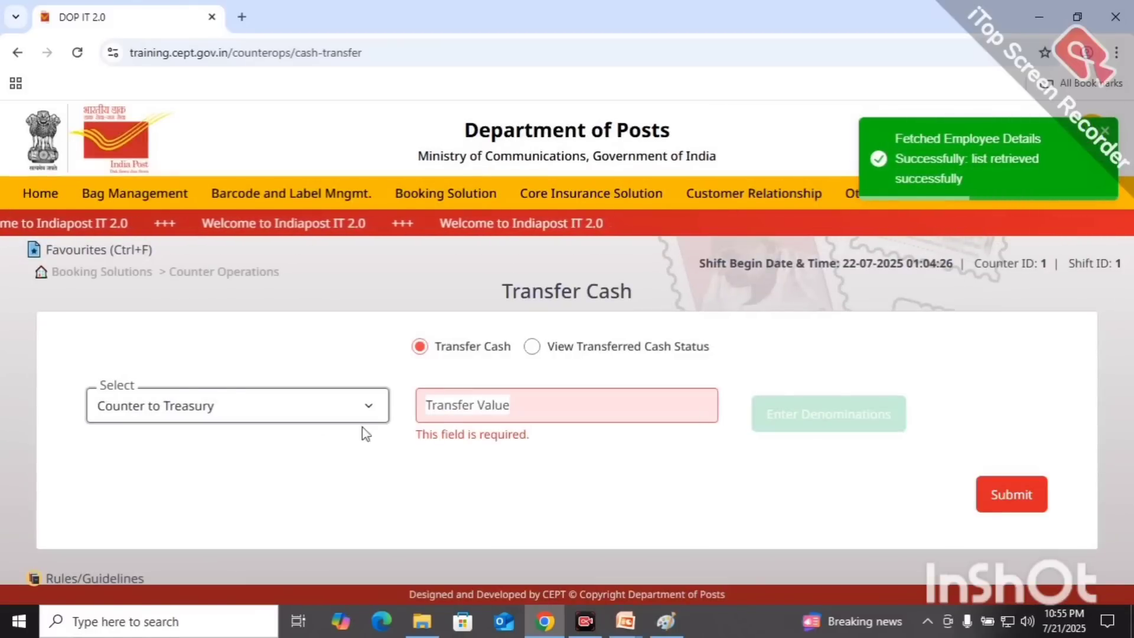
pyautogui.click(468, 414)
pyautogui.write('221')
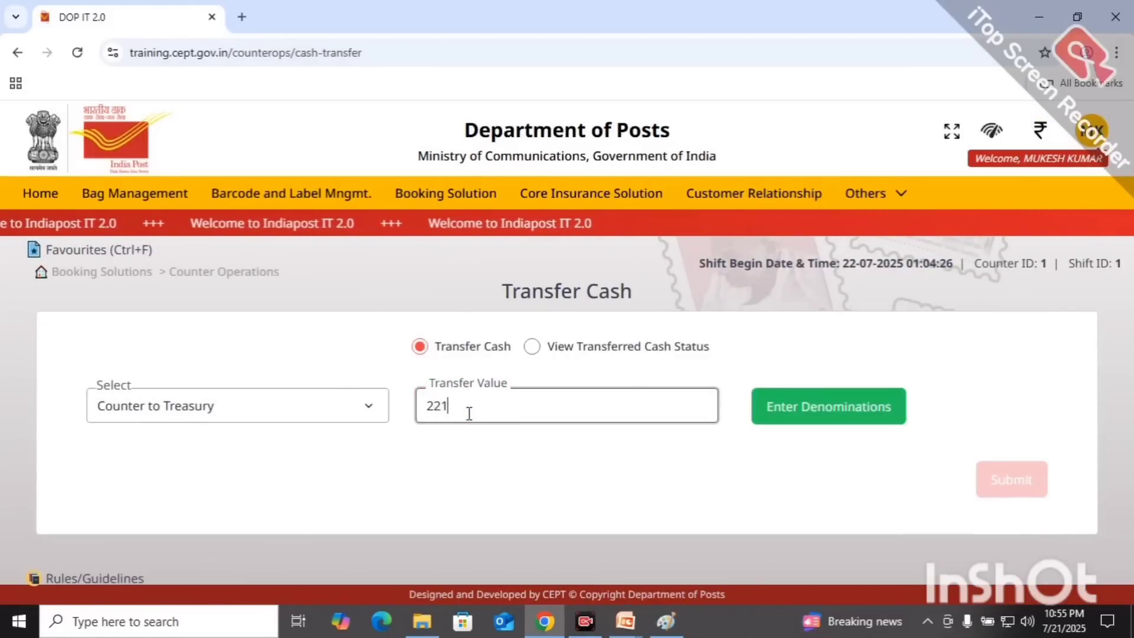
# Step: Enter 221 notes of denomination 1 as the transfer's denominations and submit them
pyautogui.click(866, 415)
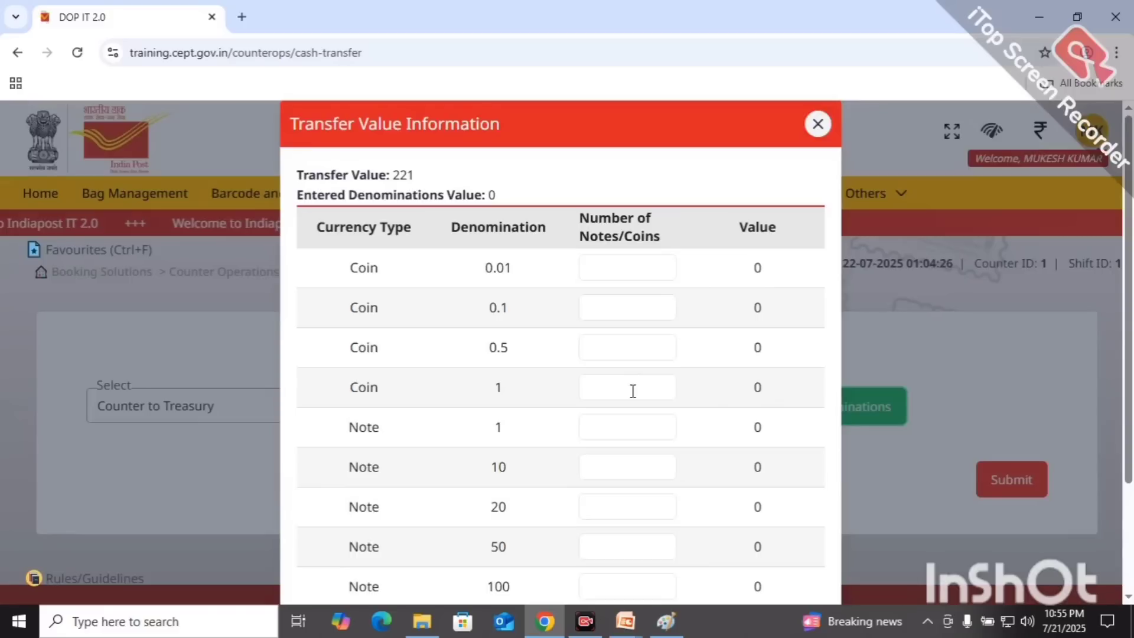
pyautogui.click(614, 424)
pyautogui.write('221')
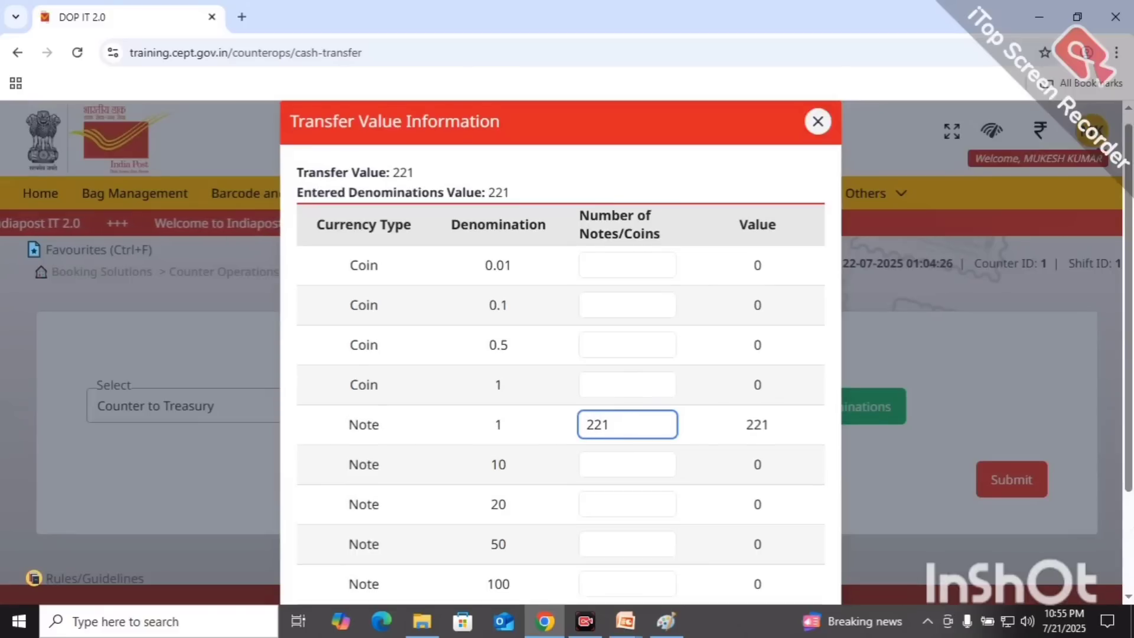
pyautogui.scroll(-3, 685, 532)
pyautogui.click(694, 591)
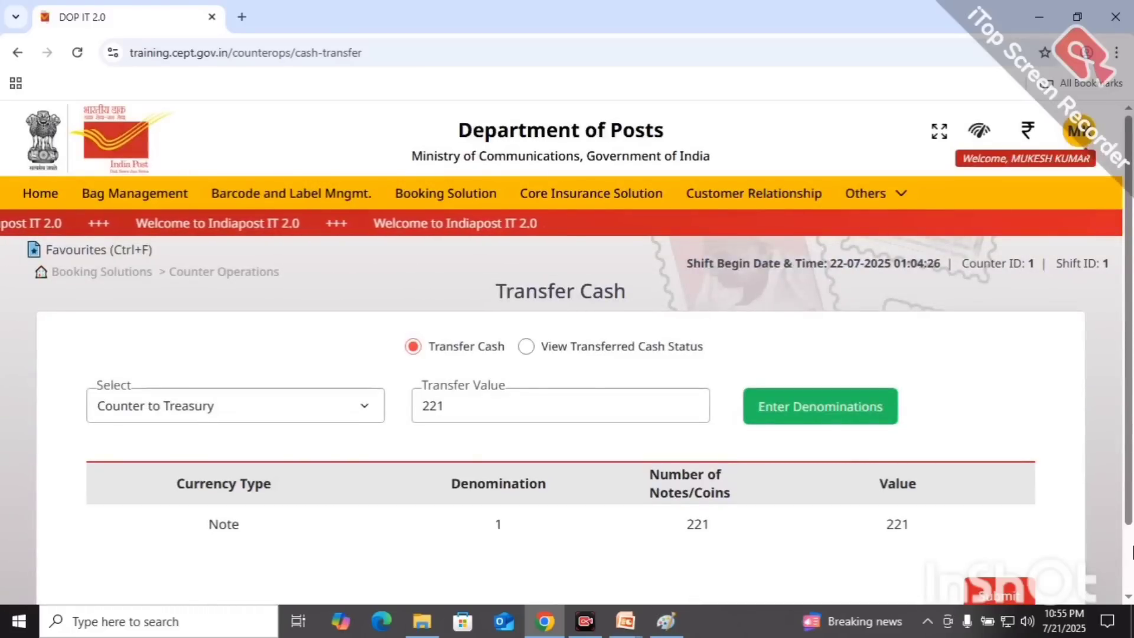
# Step: Submit the Counter to Treasury cash transfer and process the pending remittance of 221 in Treasury's cash transactions
pyautogui.scroll(-2, 1131, 552)
pyautogui.click(1017, 525)
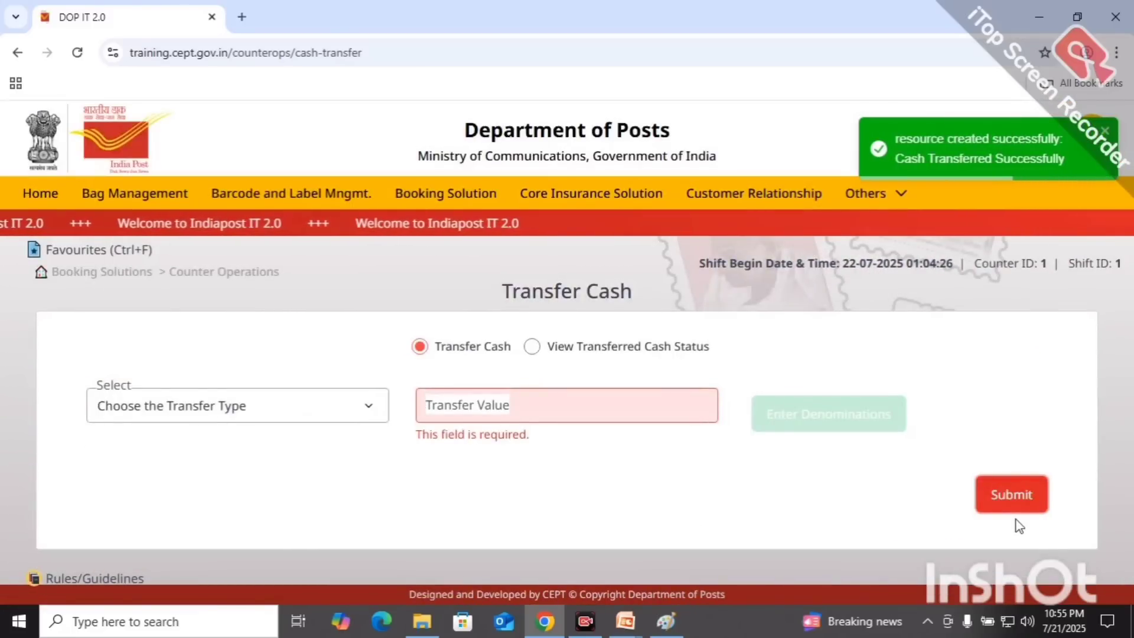
pyautogui.click(902, 195)
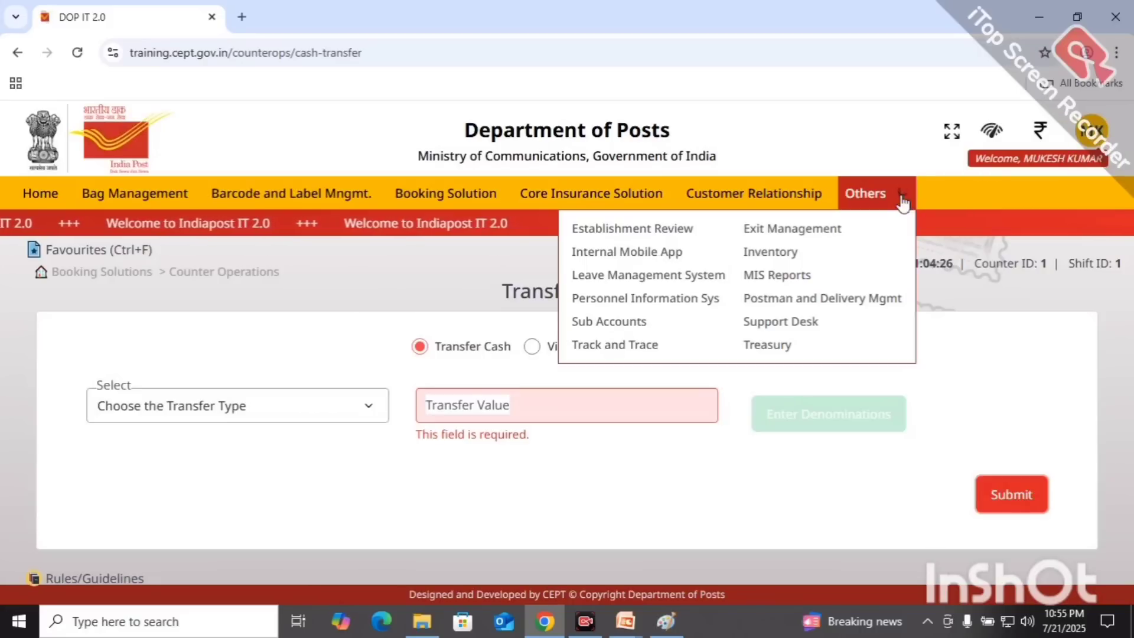
pyautogui.click(772, 347)
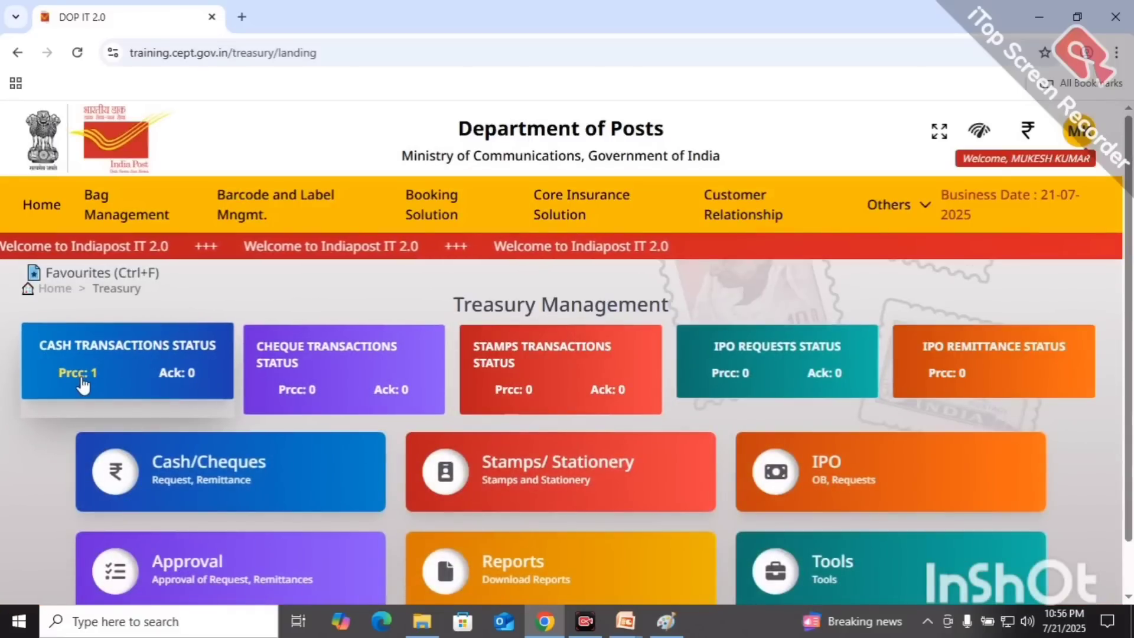
pyautogui.click(83, 381)
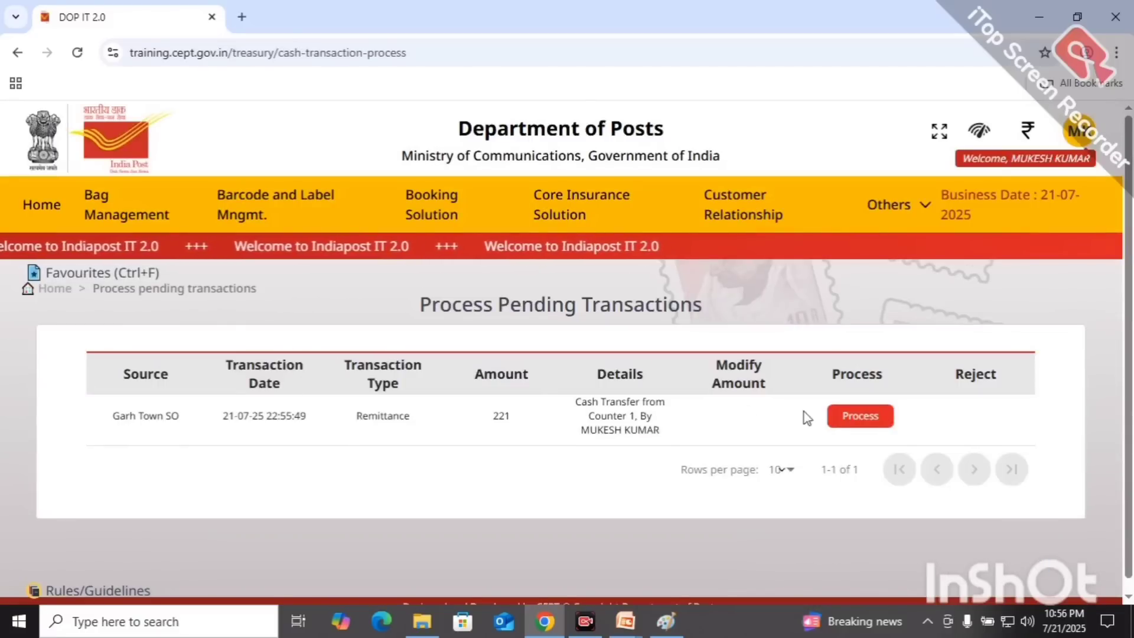
pyautogui.click(833, 413)
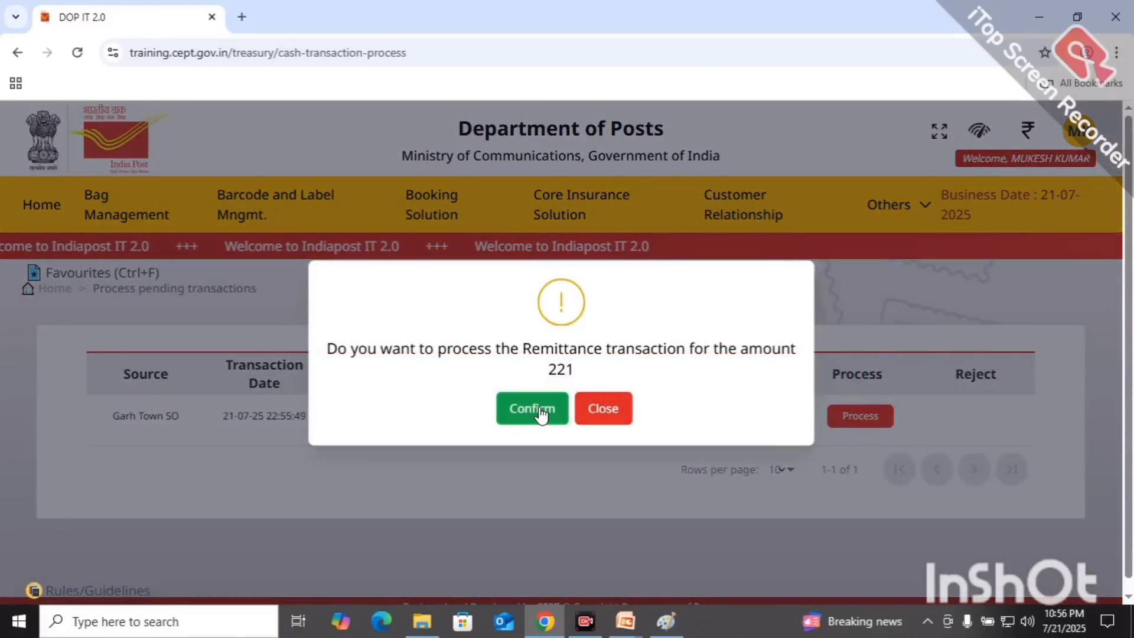
pyautogui.click(540, 410)
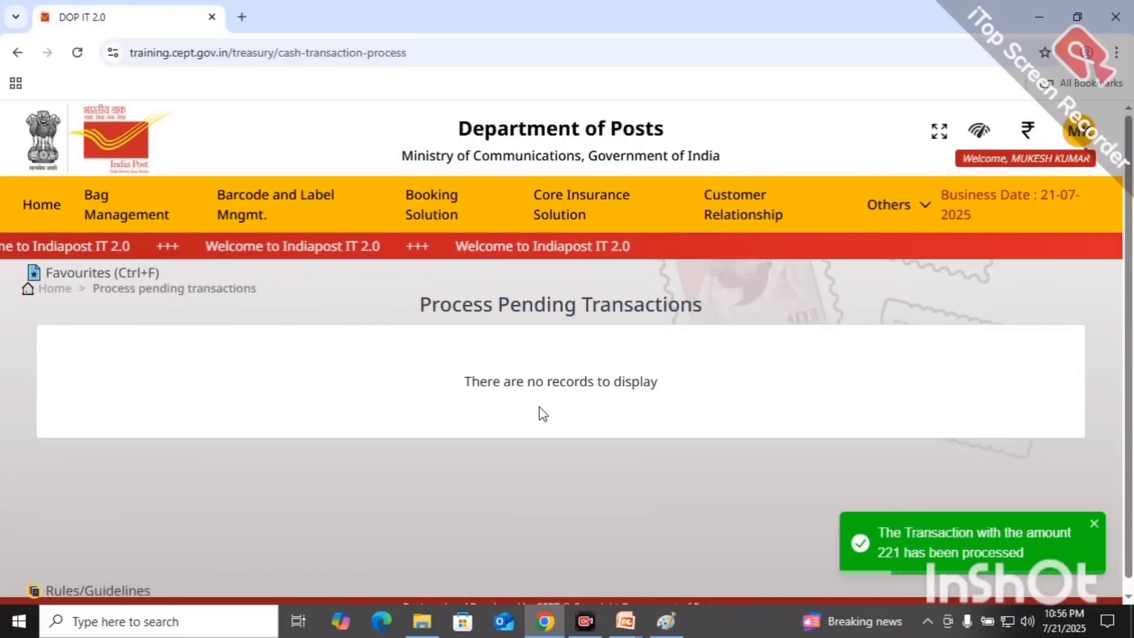
# Step: Open Common Submit Accounts from Counter Operations in Booking Solution
pyautogui.click(420, 216)
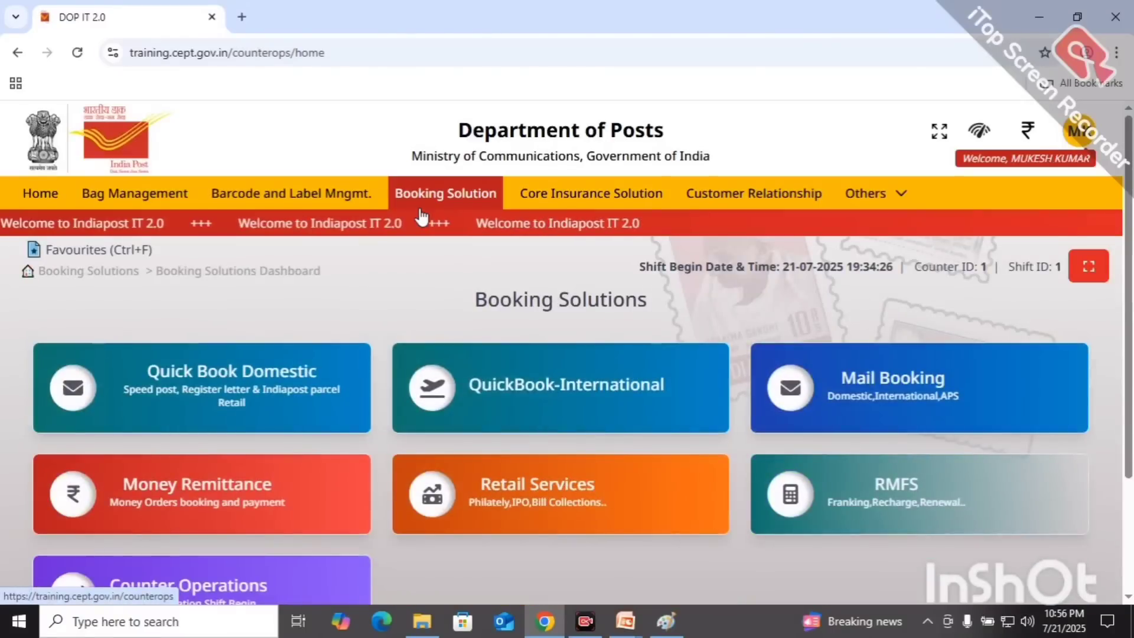
pyautogui.click(256, 585)
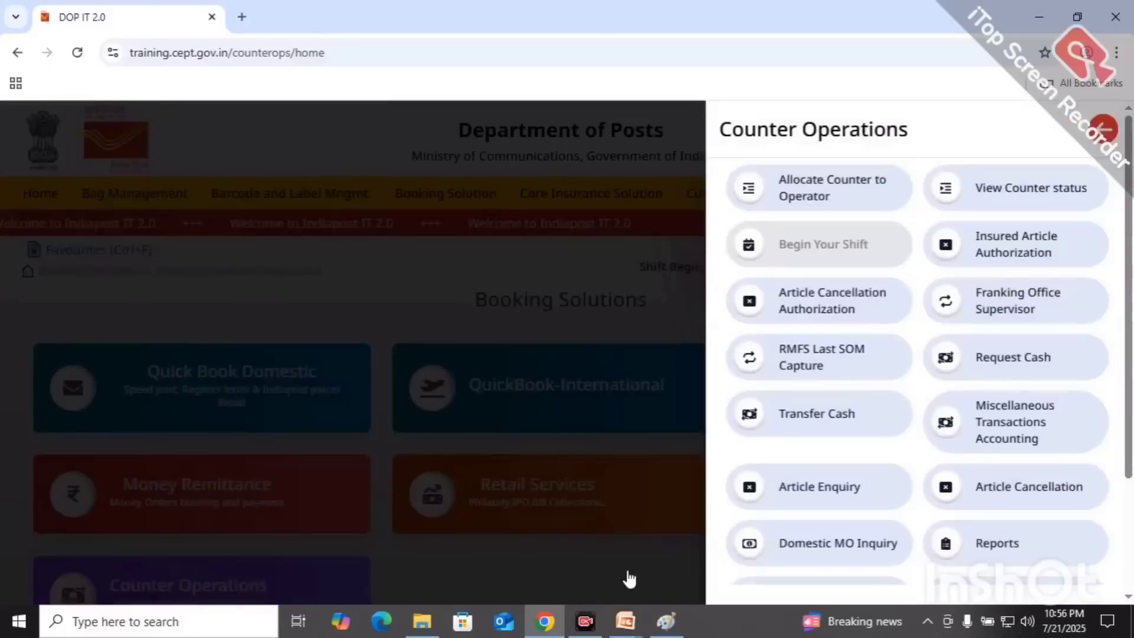
pyautogui.scroll(-1, 1132, 520)
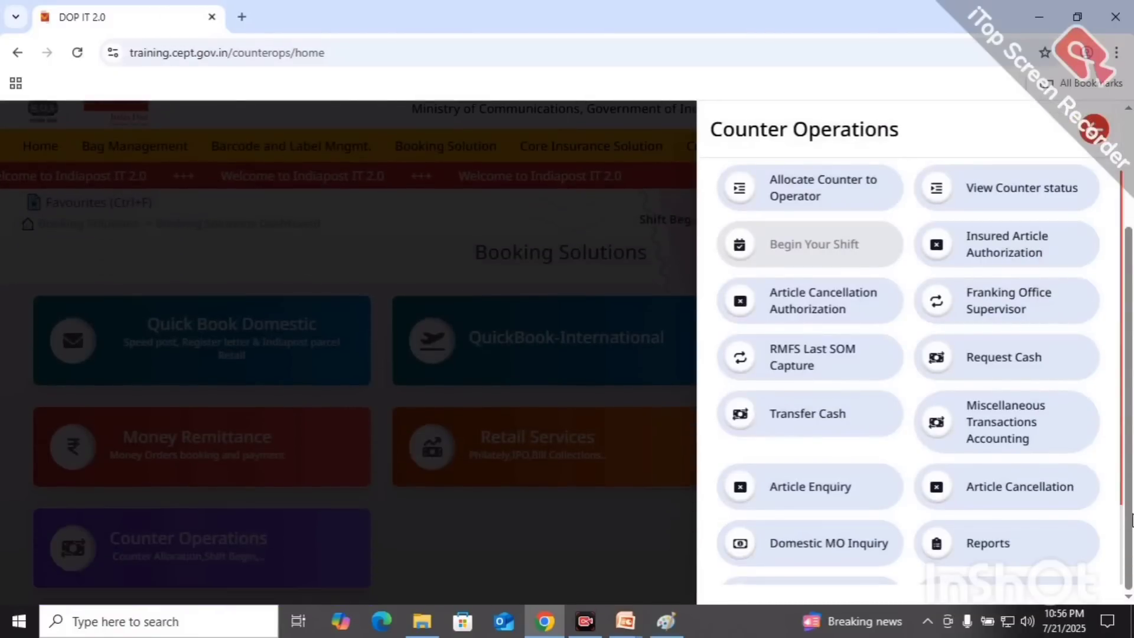
pyautogui.scroll(-2, 1131, 520)
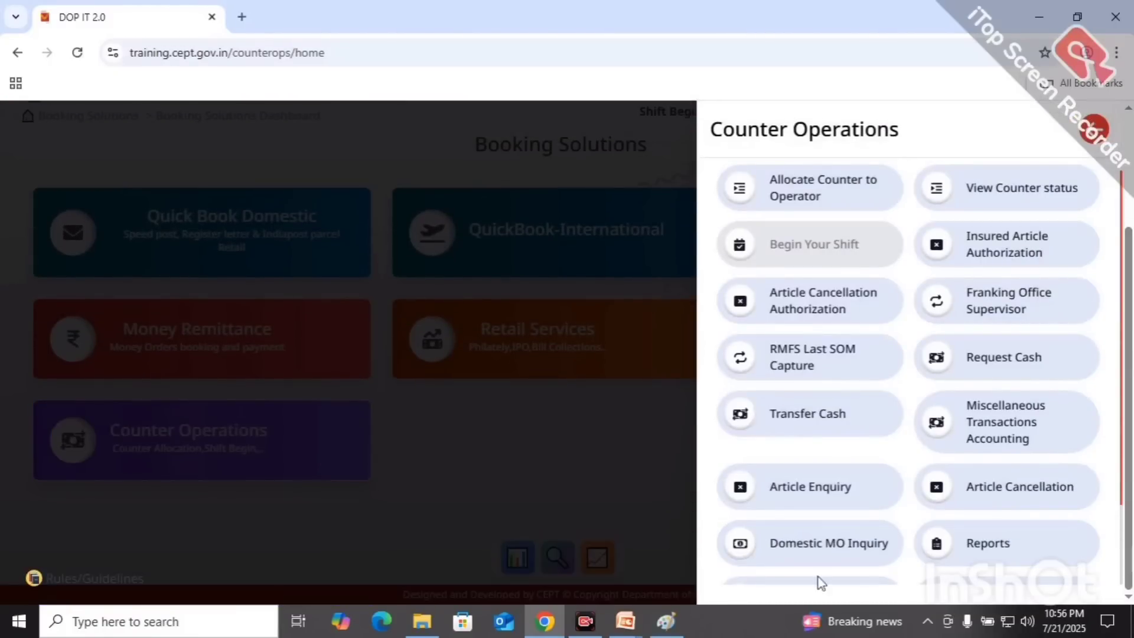
pyautogui.click(215, 510)
pyautogui.click(281, 455)
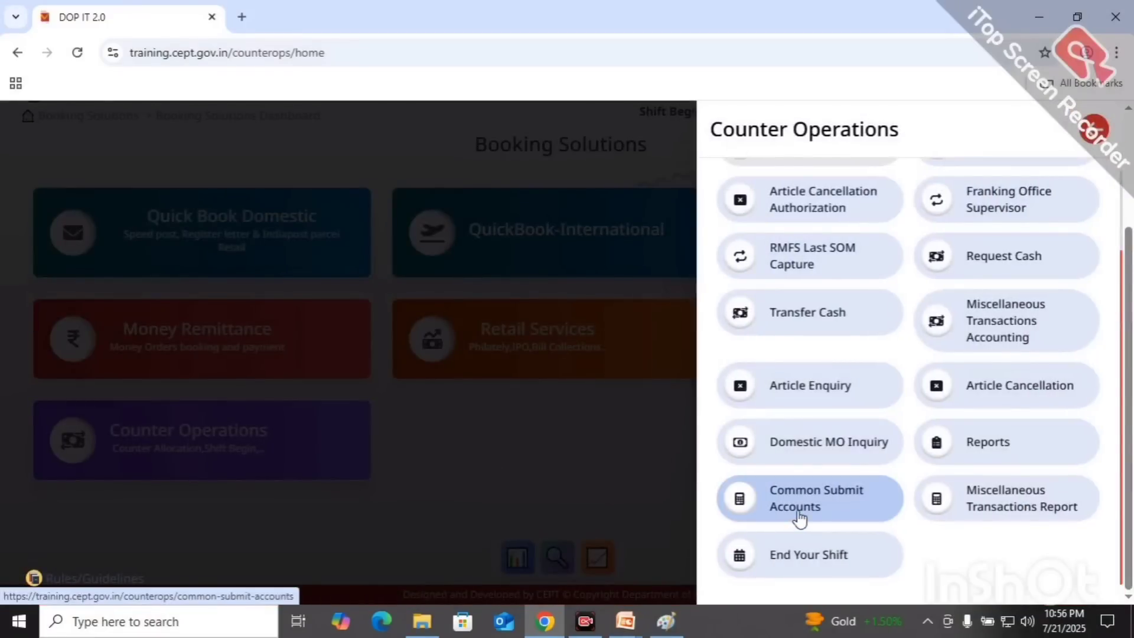
pyautogui.click(798, 515)
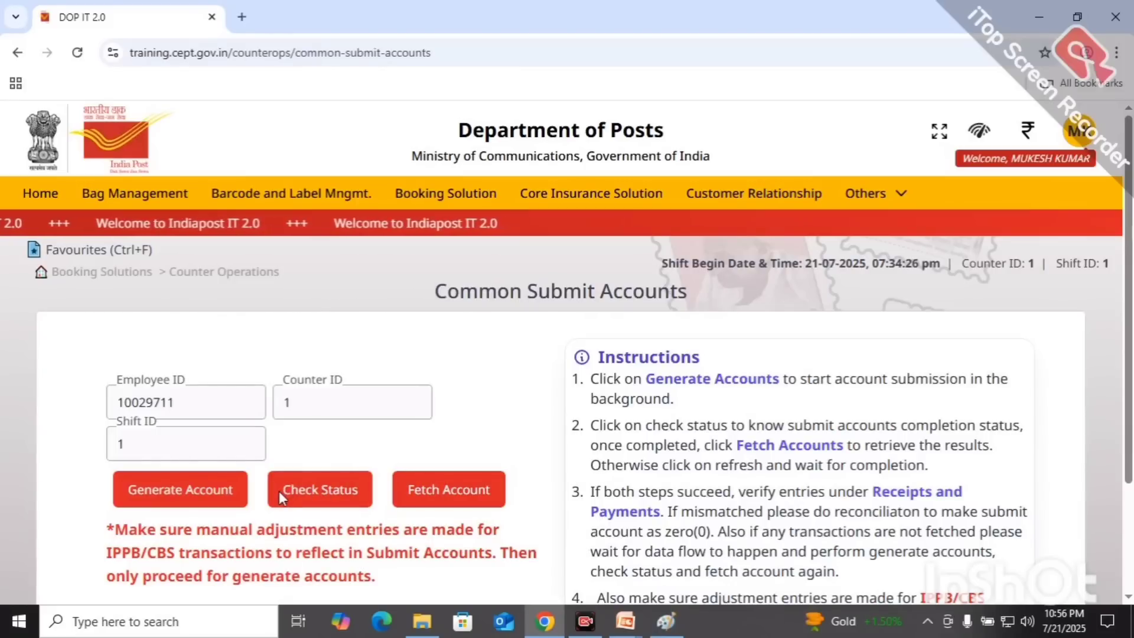
# Step: Generate the account for counter 1, shift 1, and check the status of the submit account requests
pyautogui.hotkey('alt', 'Tab')
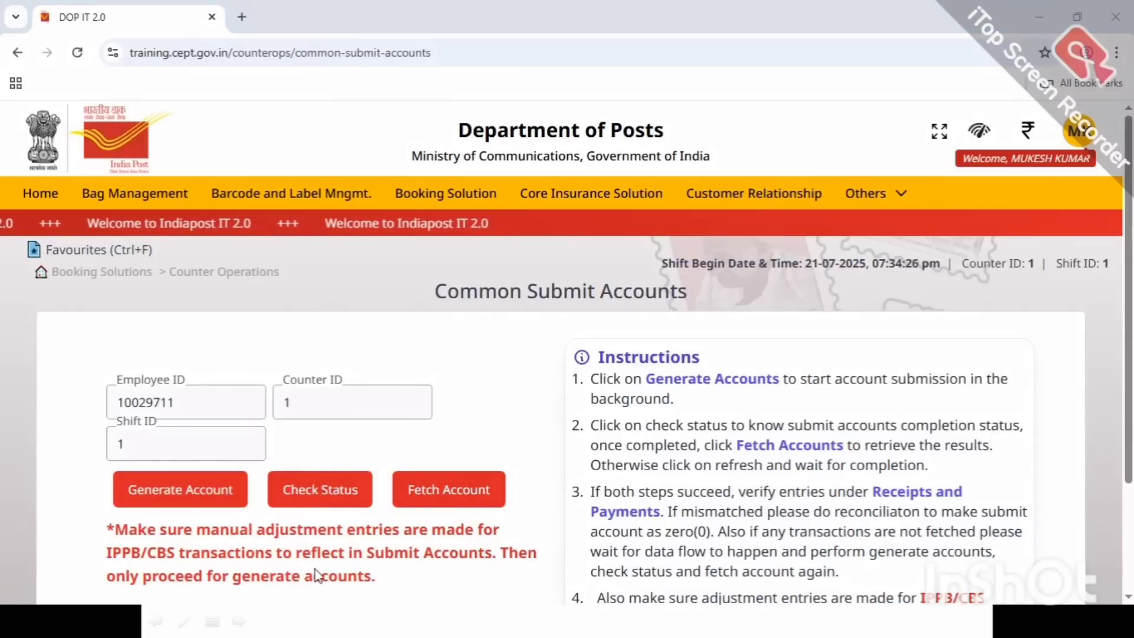
pyautogui.click(196, 503)
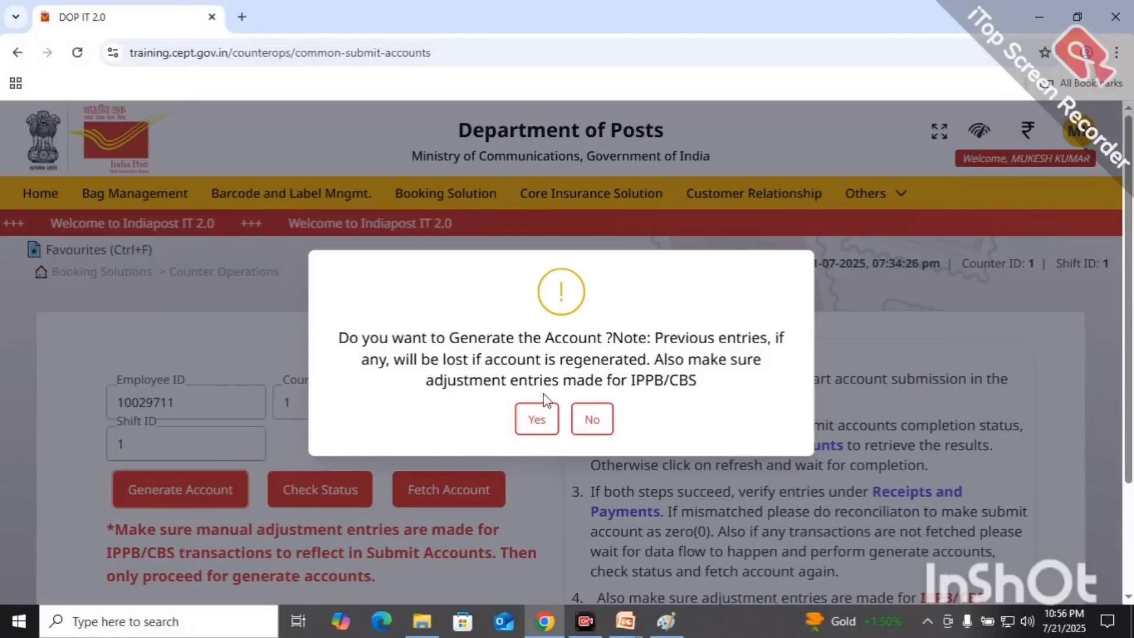
pyautogui.click(536, 420)
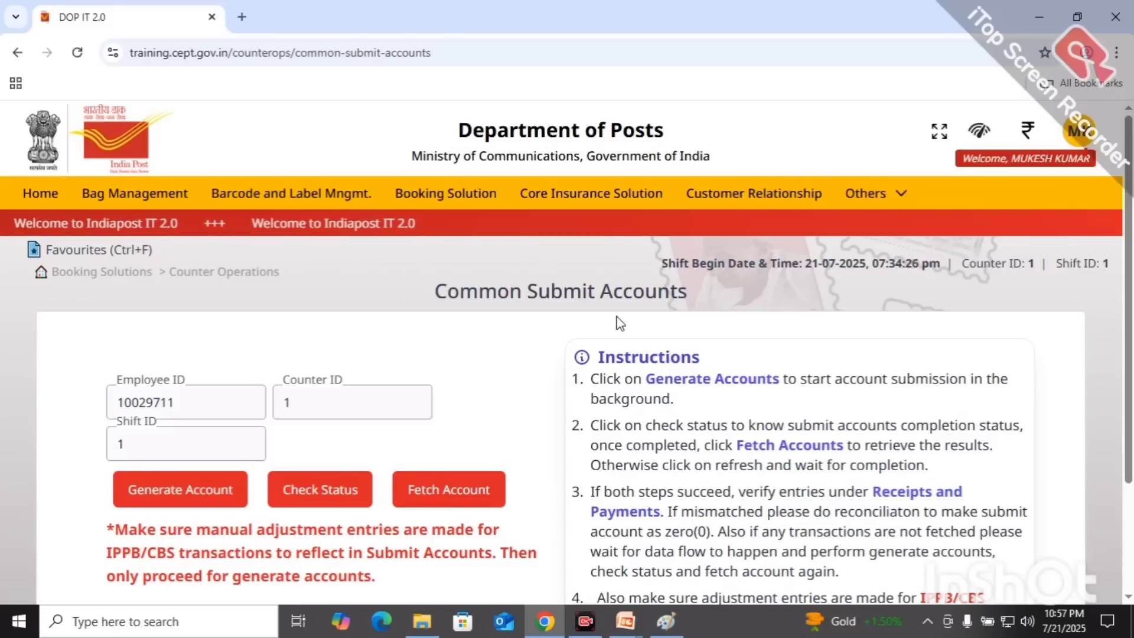
pyautogui.click(343, 481)
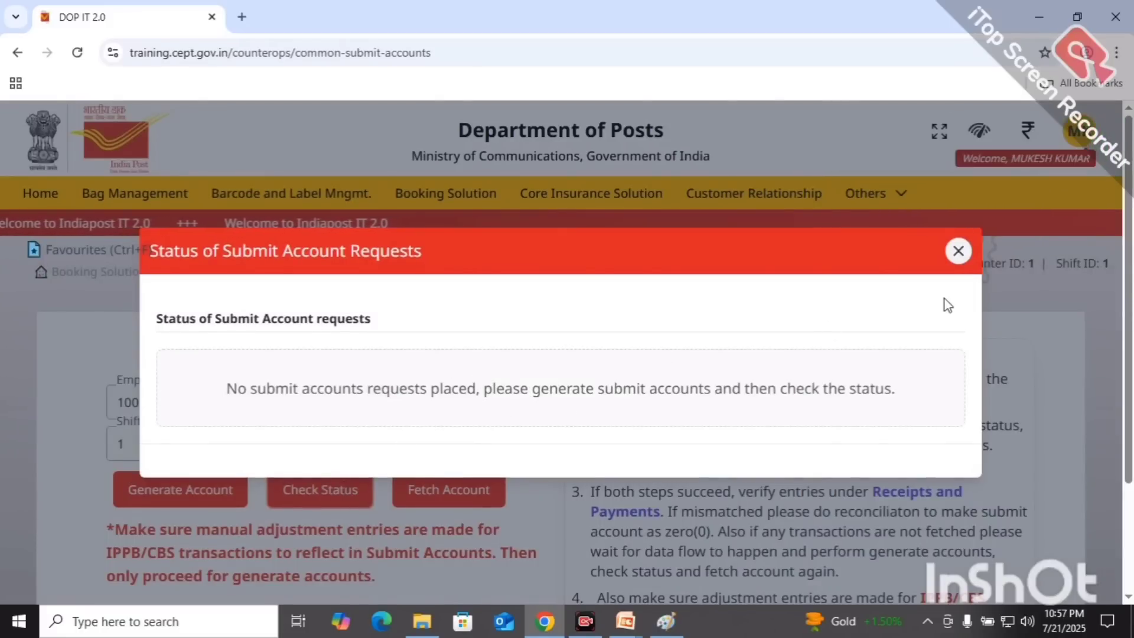
pyautogui.click(957, 252)
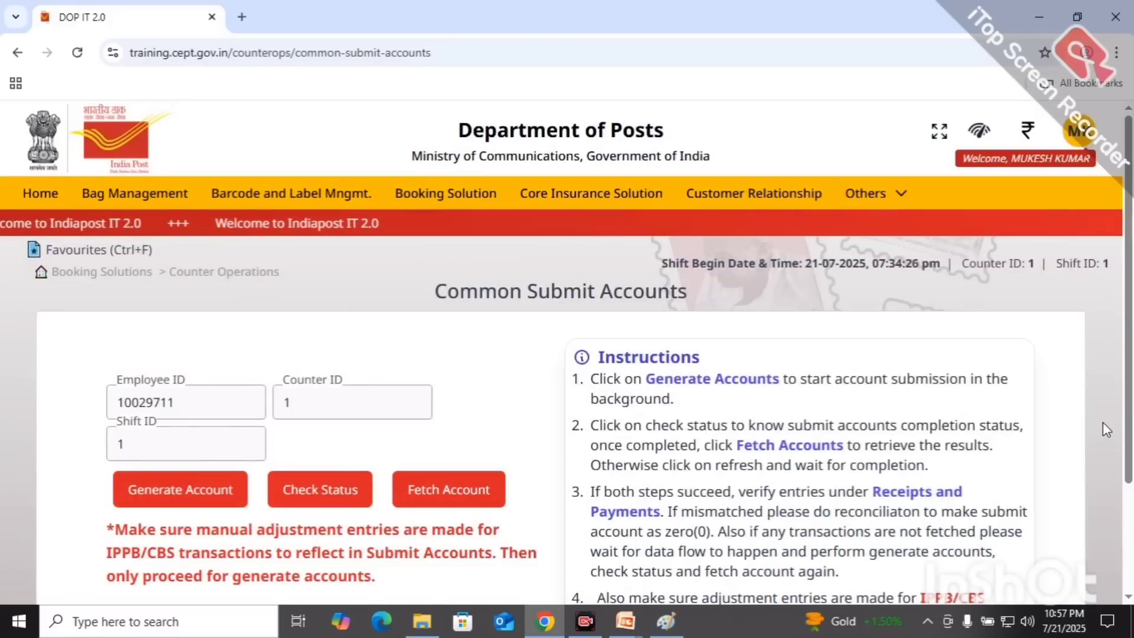
# Step: Fetch the account and review the Part-A and Part-B receipts, payments and their differences
pyautogui.scroll(-3, 1103, 422)
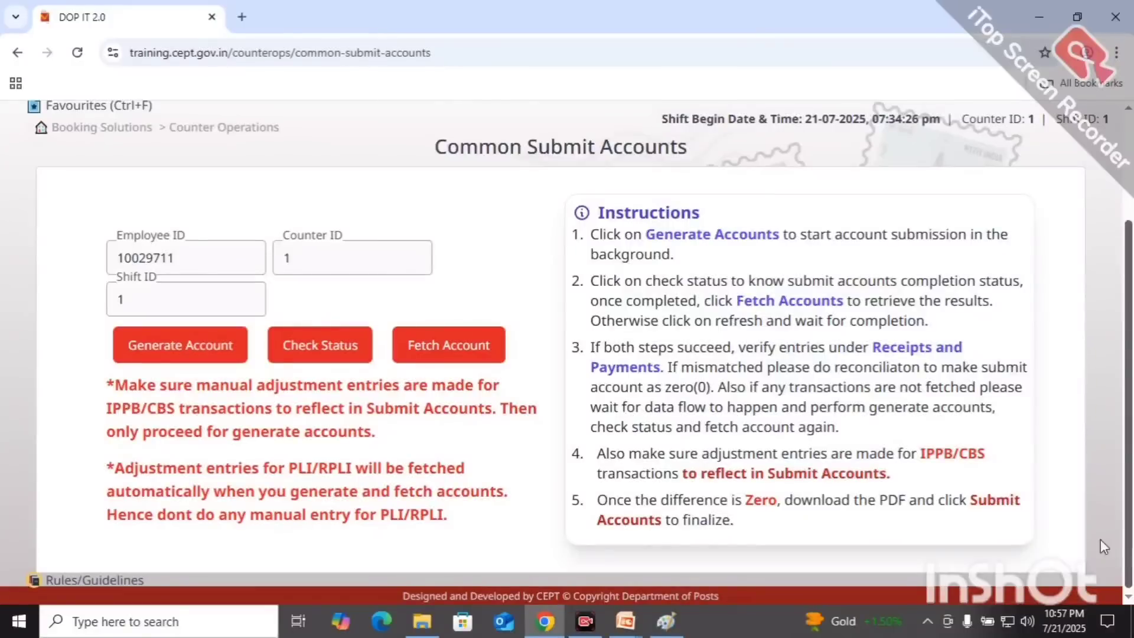
pyautogui.click(445, 355)
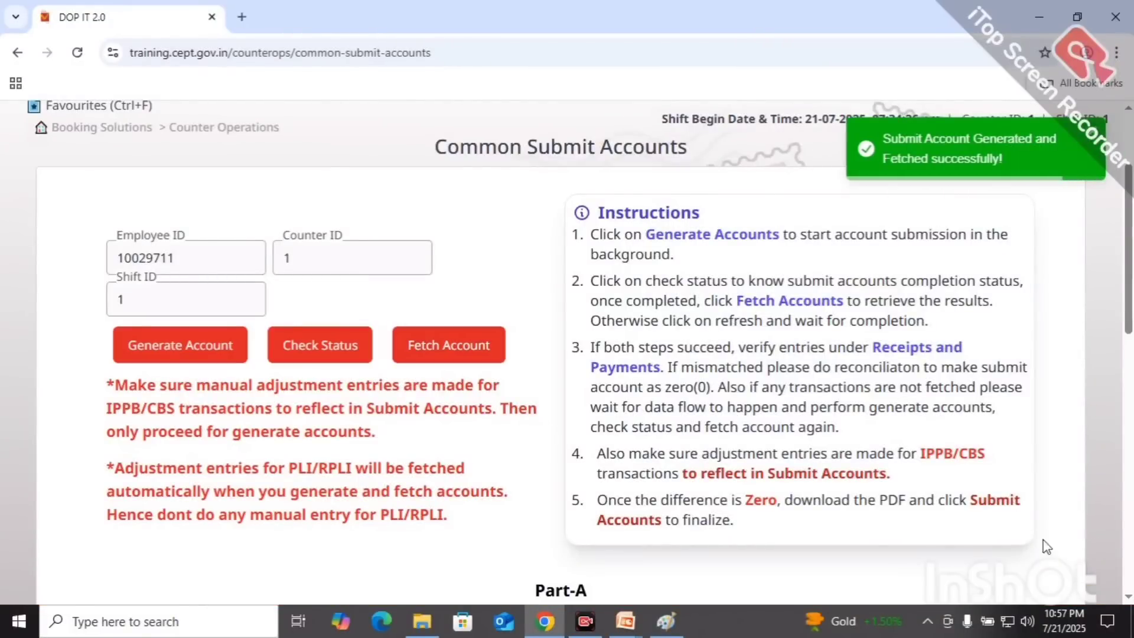
pyautogui.click(1130, 596)
pyautogui.scroll(-6, 1129, 598)
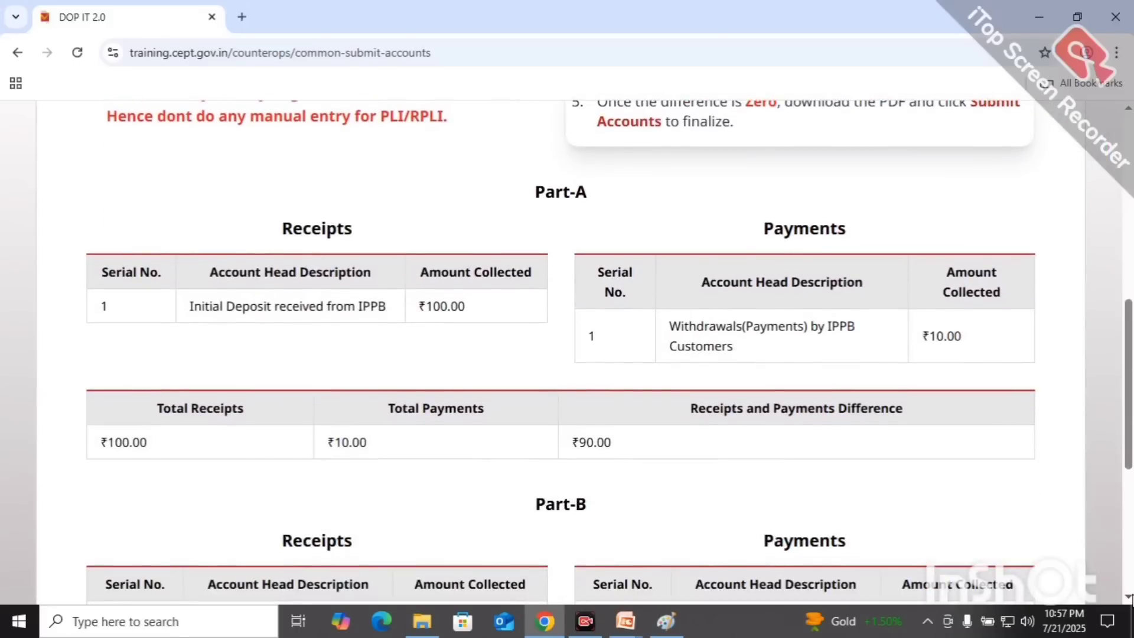
pyautogui.scroll(-1, 1130, 598)
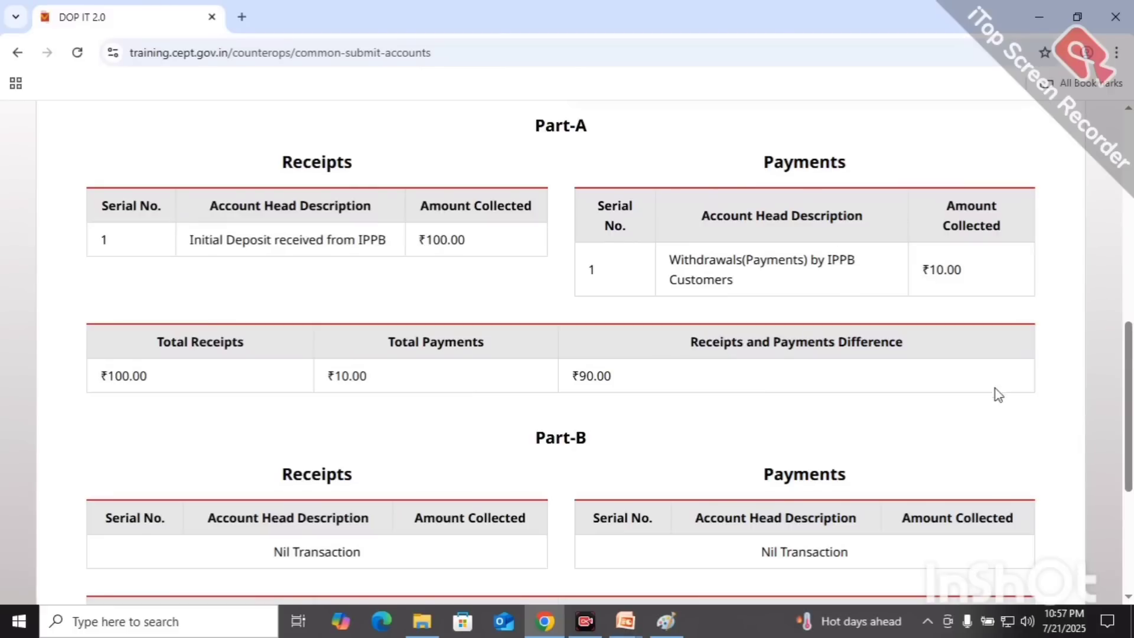
pyautogui.scroll(-3, 1128, 598)
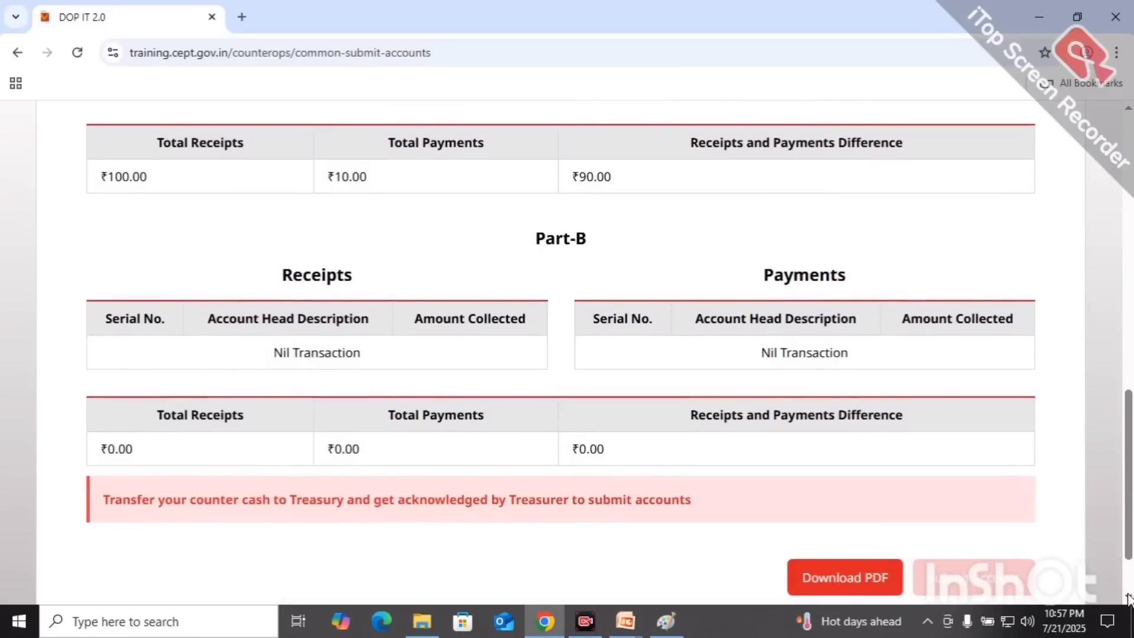
pyautogui.scroll(-2, 1128, 598)
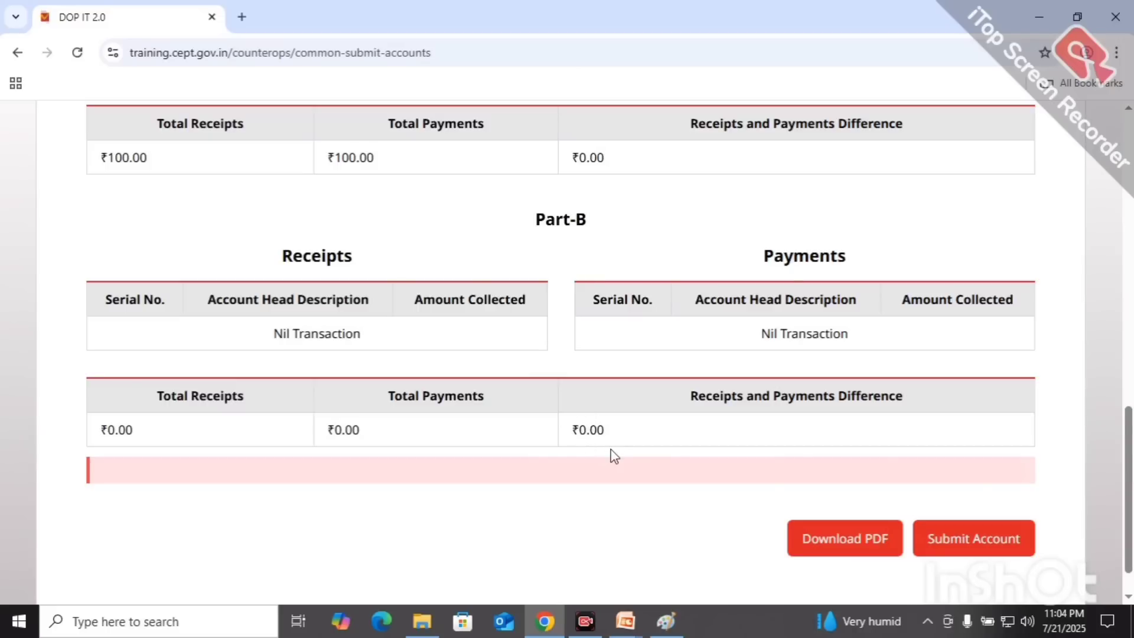
# Step: Generate the PDF of the fetched accounts and submit the account
pyautogui.click(815, 539)
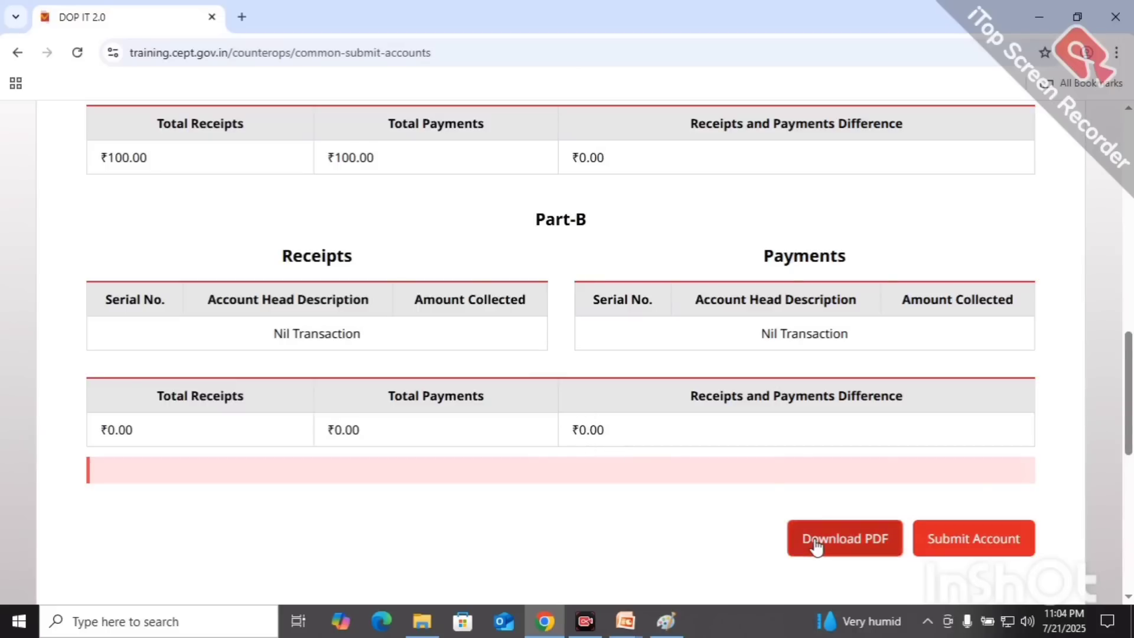
pyautogui.scroll(-1, 815, 541)
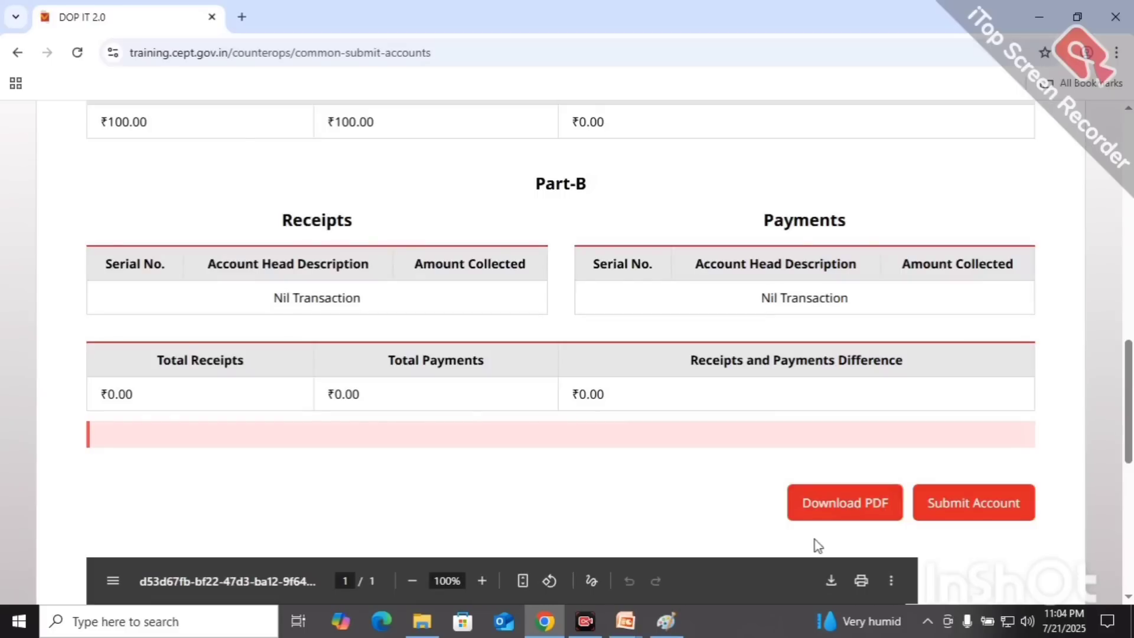
pyautogui.click(943, 517)
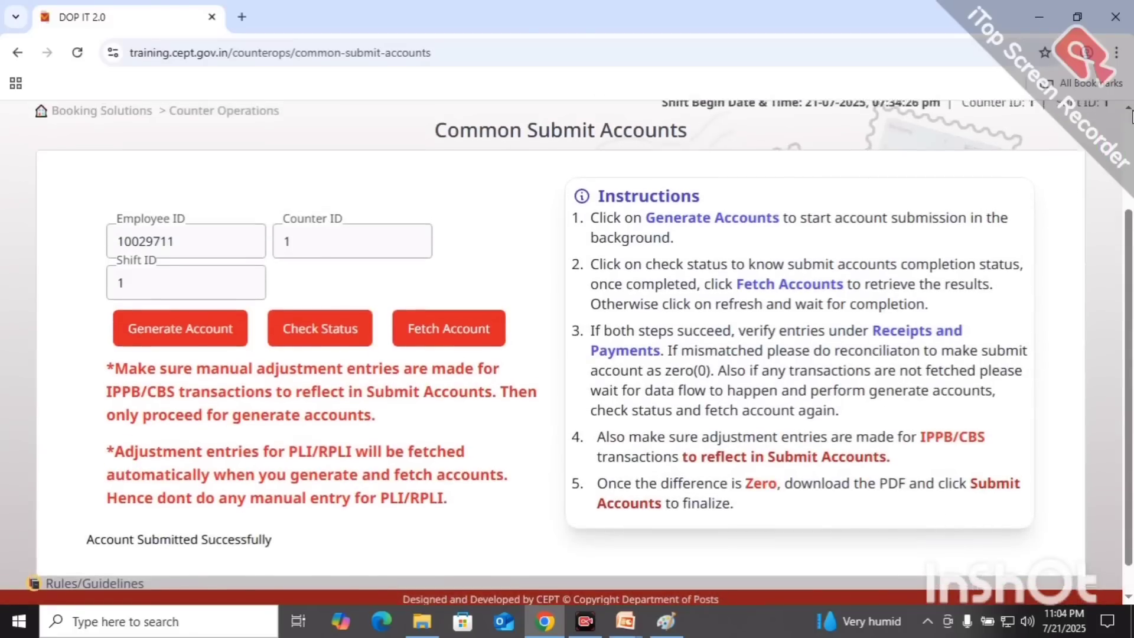
# Step: Open End Your Shift in Counter Operations and end the shift, confirming that the IPPB and CBS adjustment entries are completed
pyautogui.scroll(3, 731, 107)
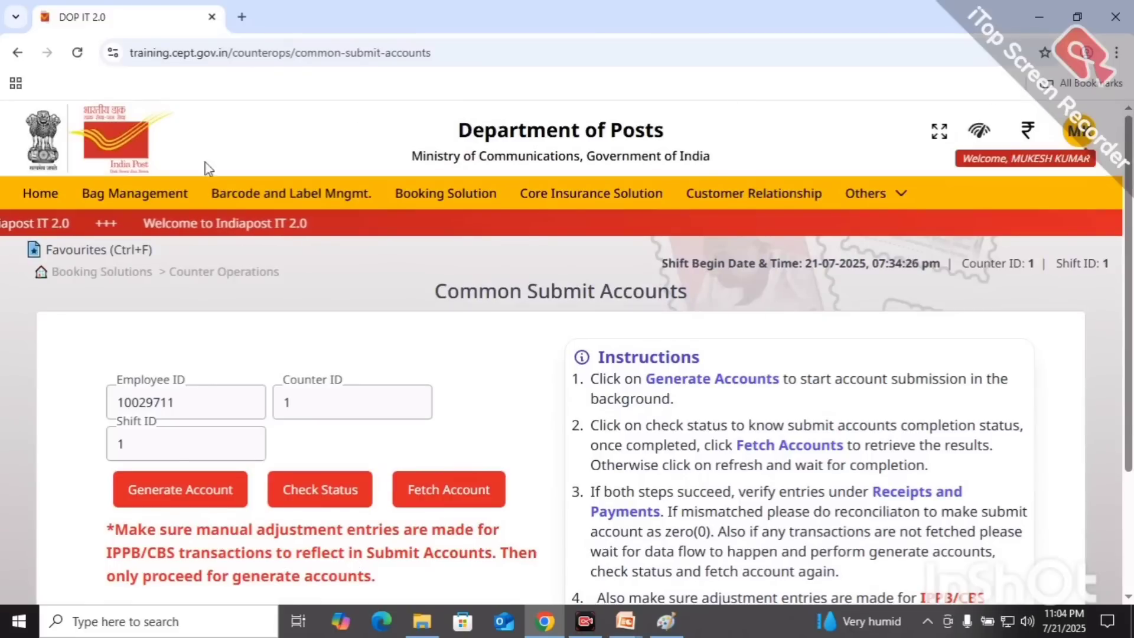
pyautogui.click(400, 198)
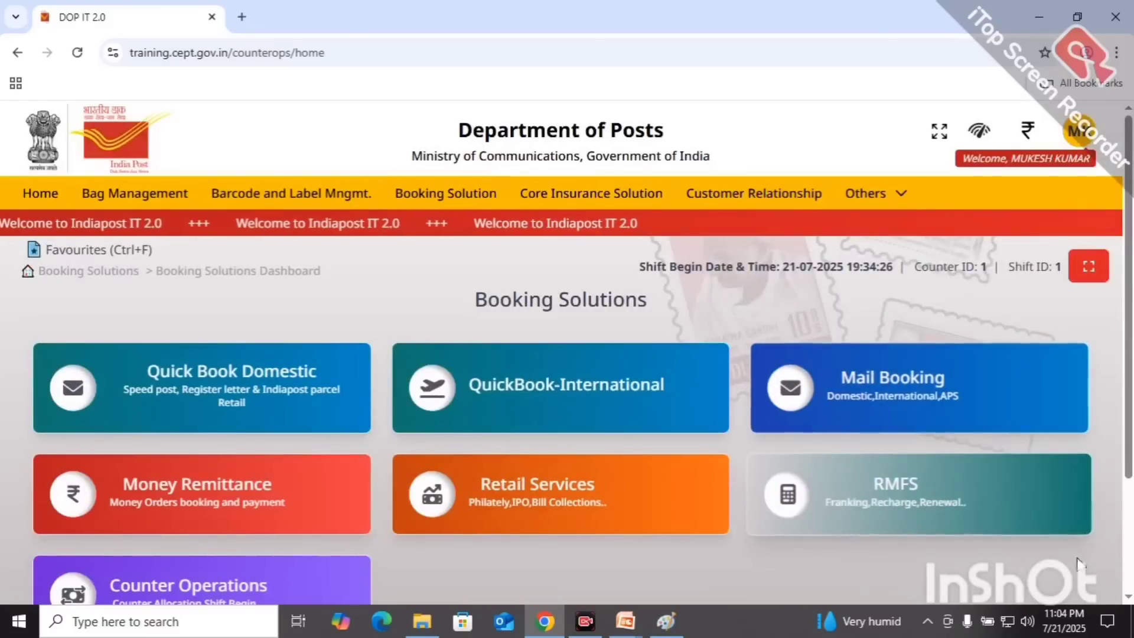
pyautogui.click(1128, 597)
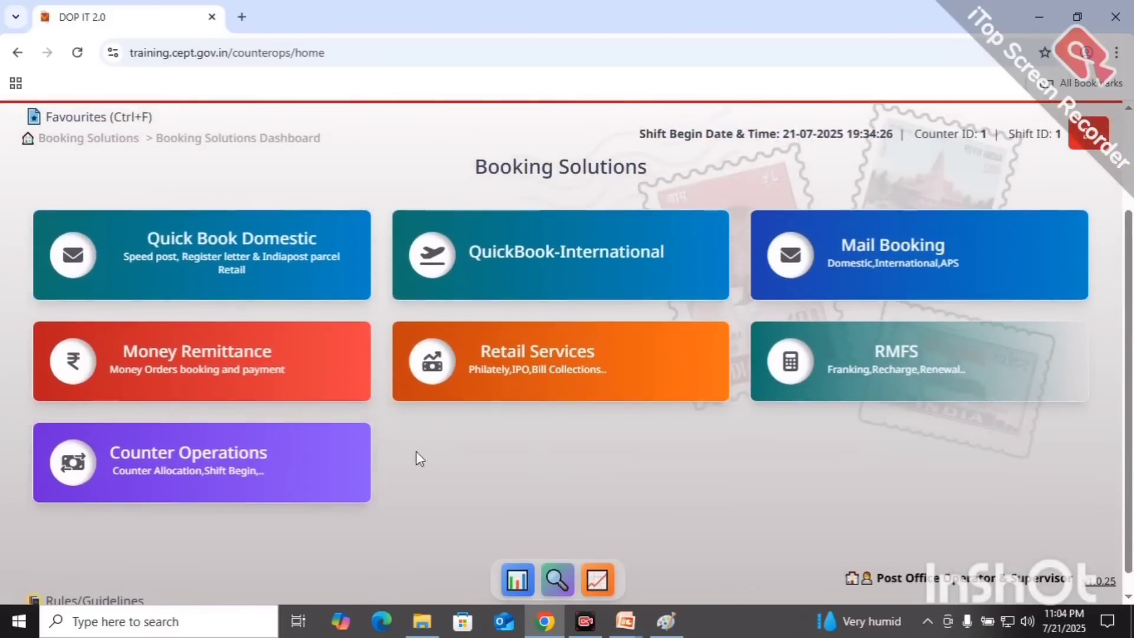
pyautogui.click(264, 445)
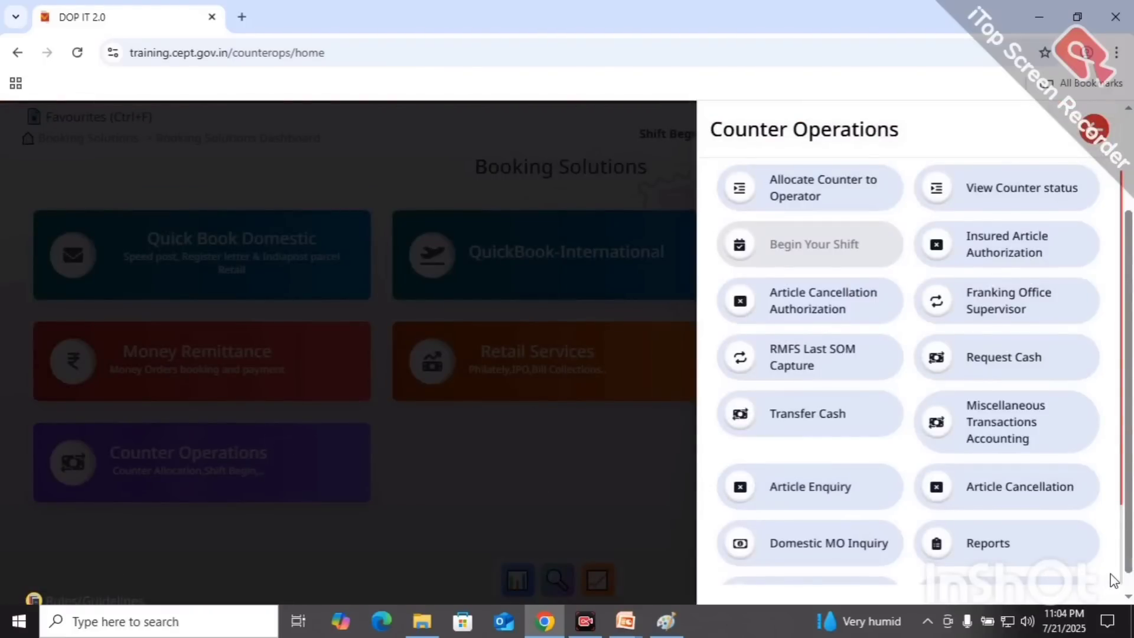
pyautogui.scroll(-3, 1114, 580)
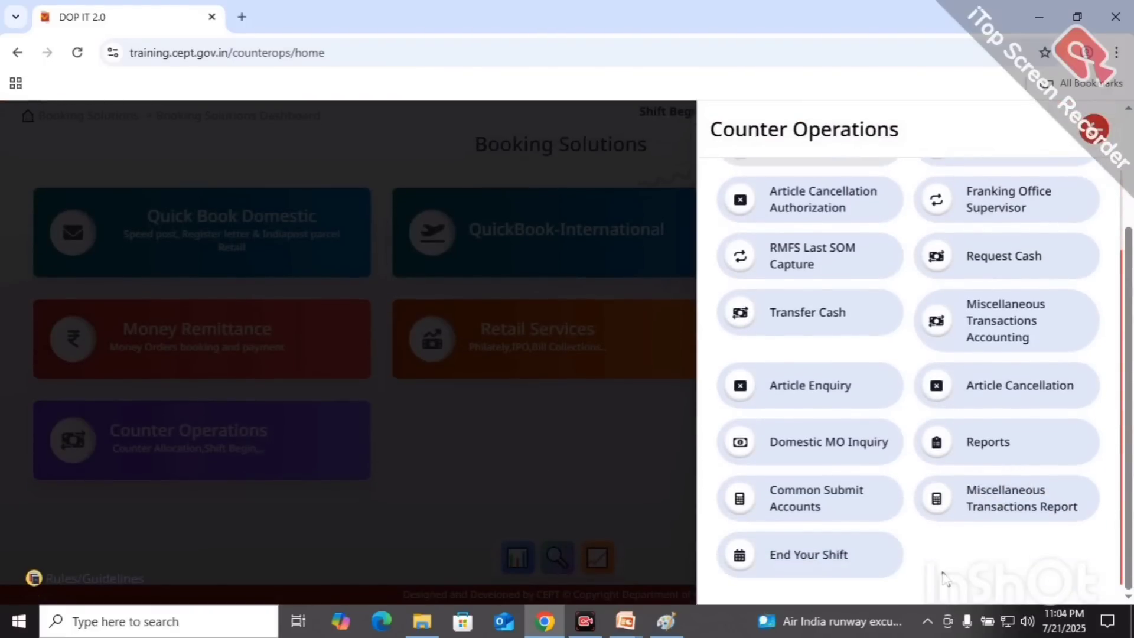
pyautogui.click(814, 560)
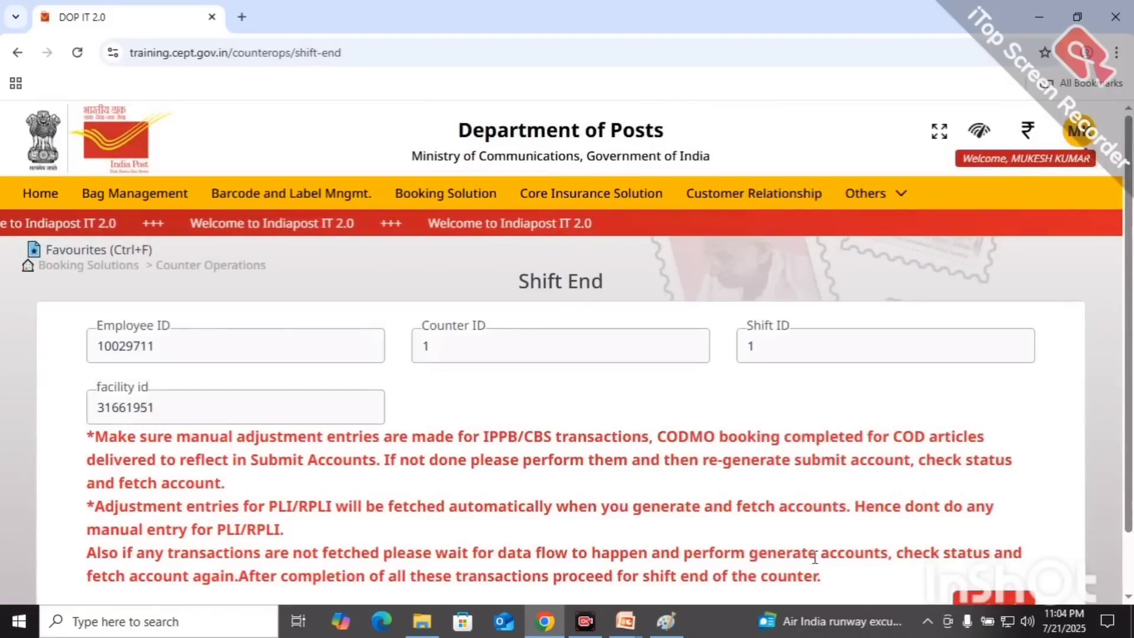
pyautogui.scroll(-1, 1004, 561)
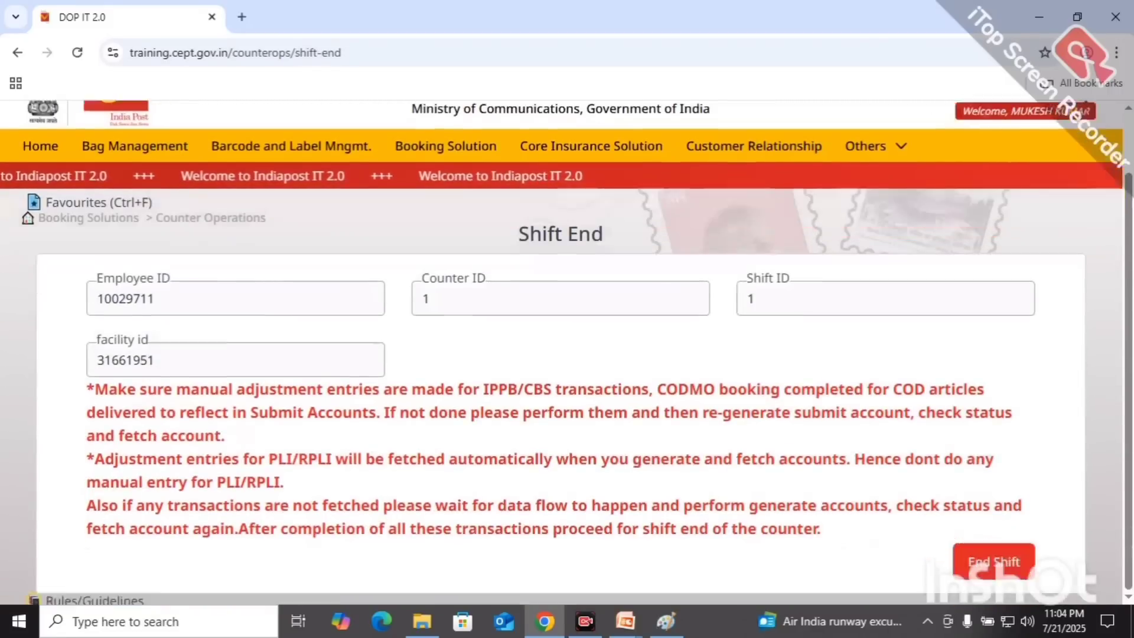
pyautogui.click(1027, 549)
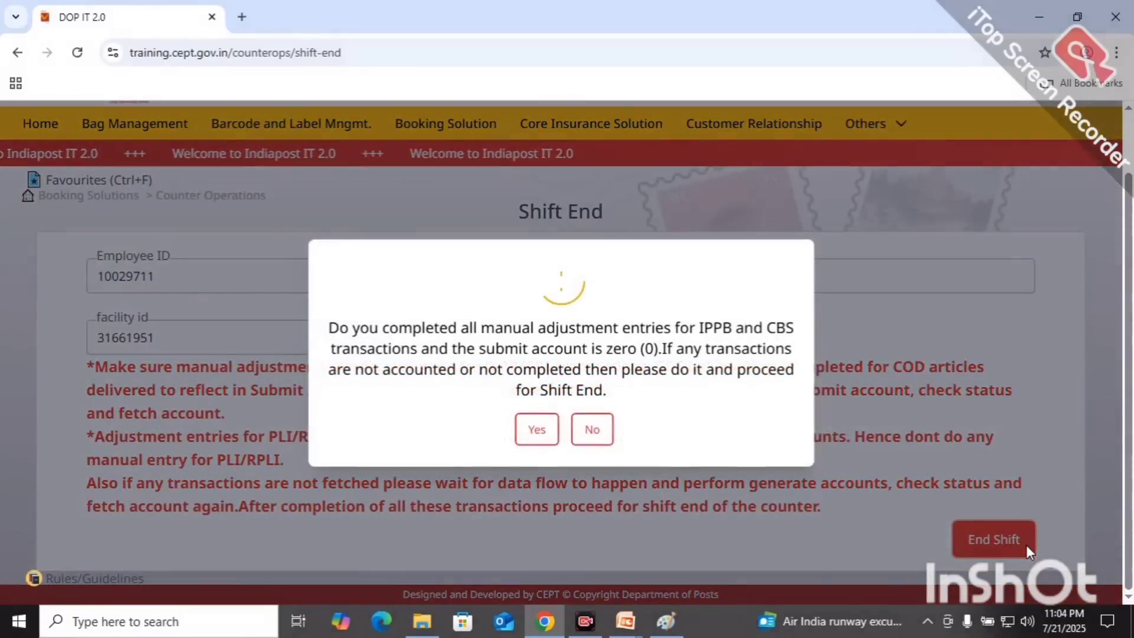
pyautogui.click(536, 430)
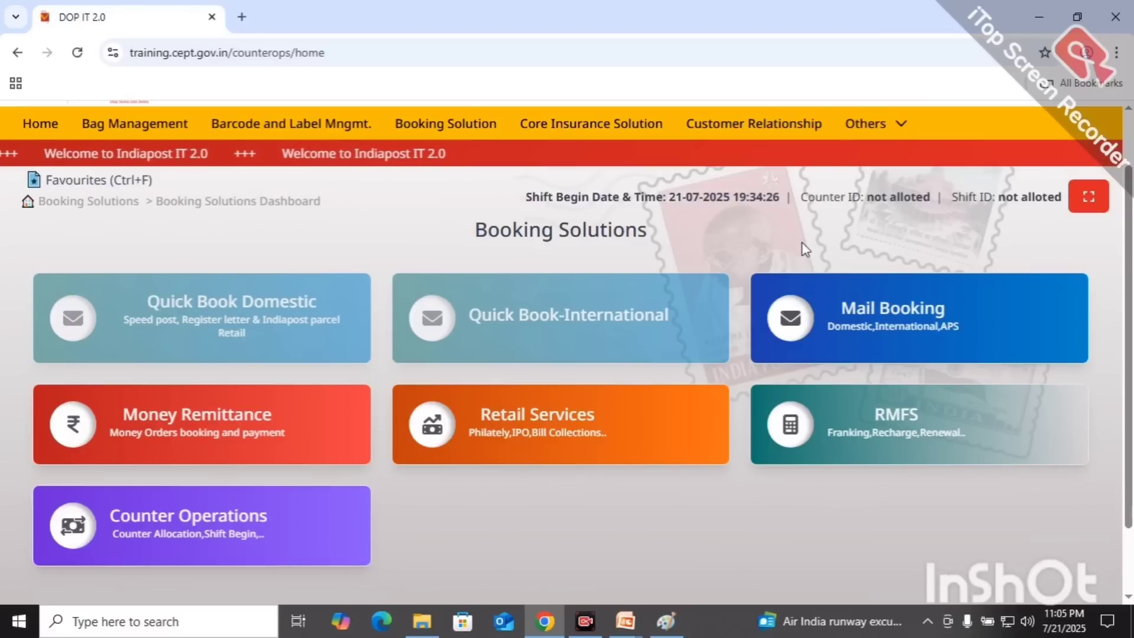
# Step: Open the Tools options in Treasury Management
pyautogui.click(884, 135)
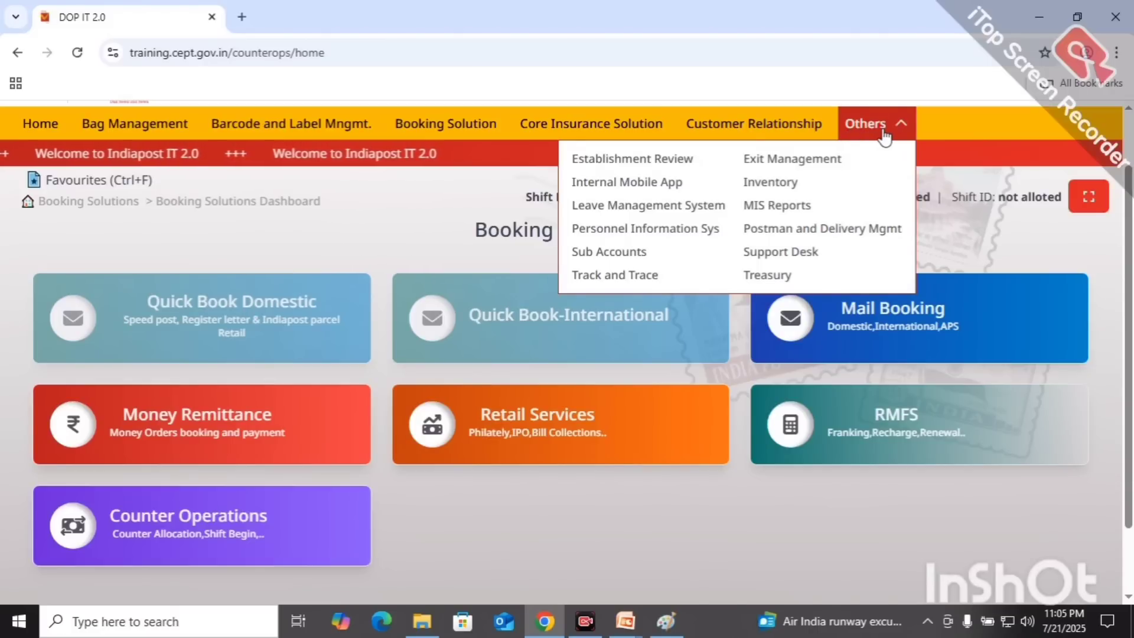
pyautogui.click(782, 276)
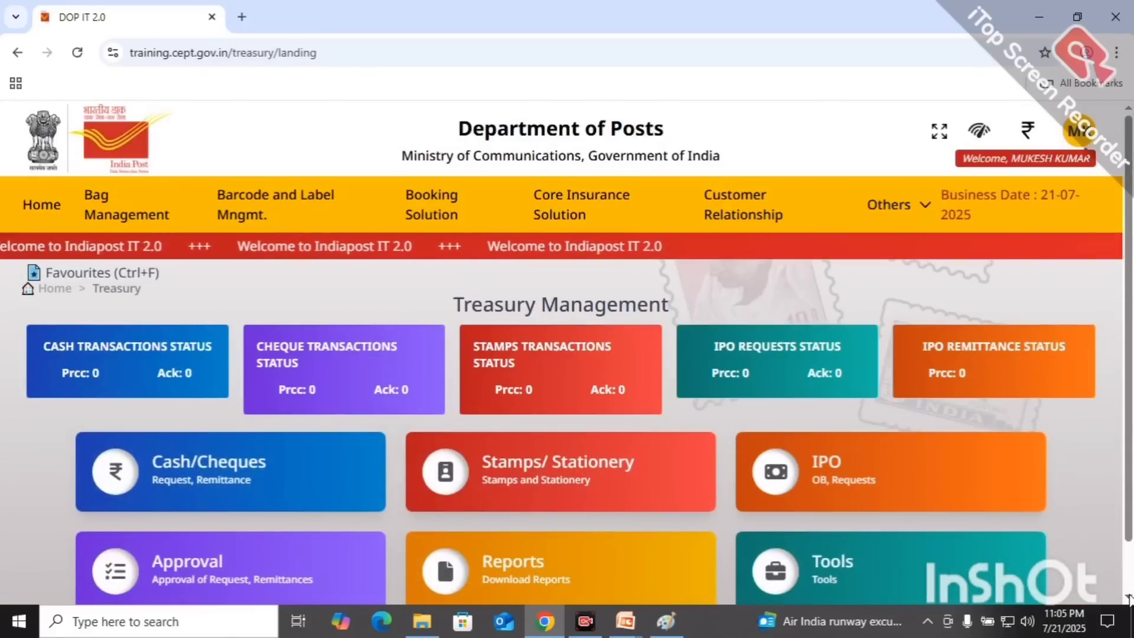
pyautogui.scroll(-1, 971, 555)
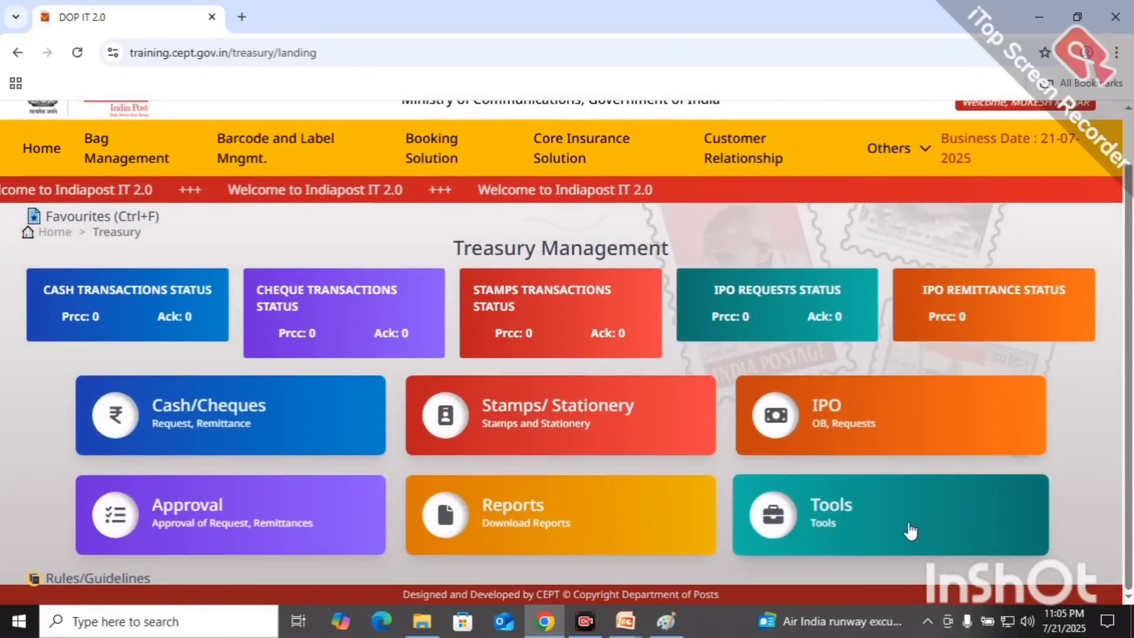
pyautogui.click(911, 527)
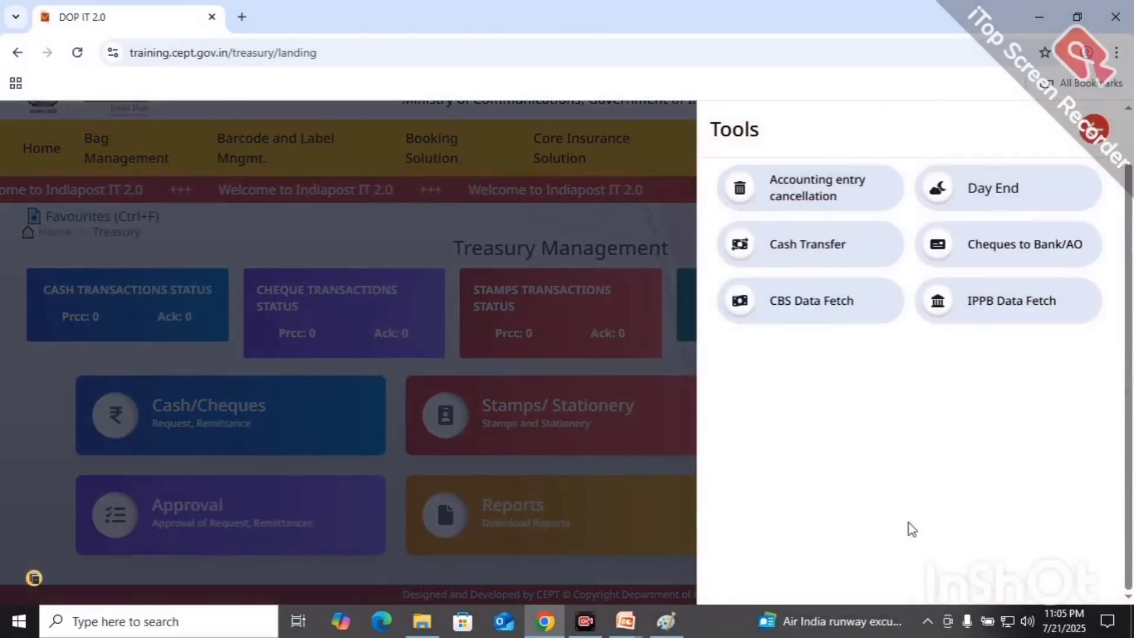